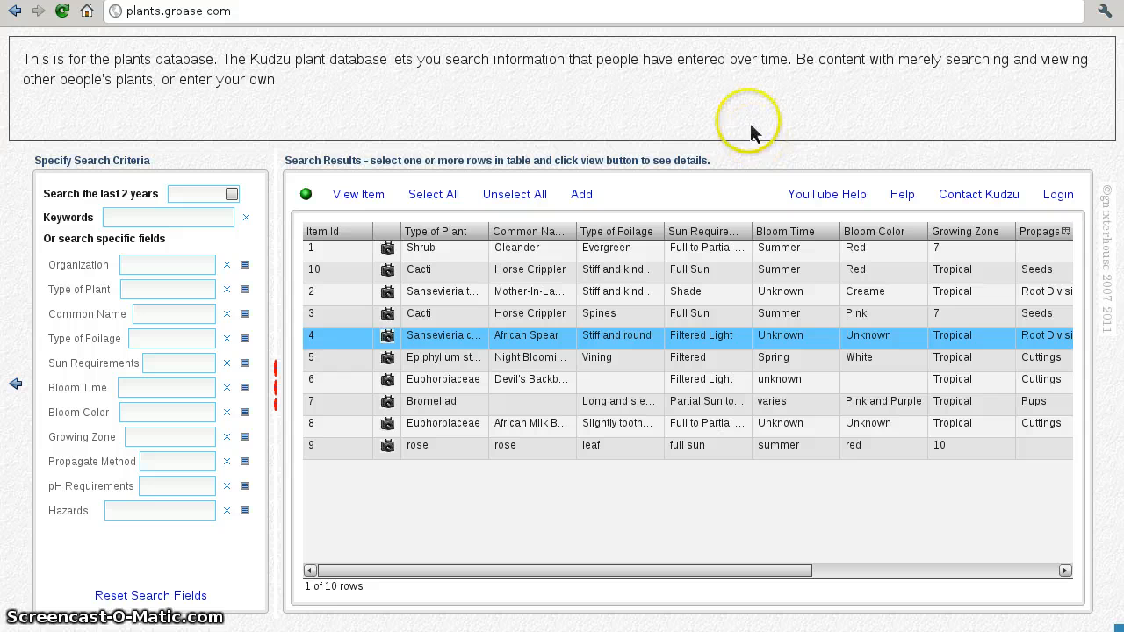
Step: Browse the Night Blooming Cereus and Mother-In-Law's Tongue entries, viewing the latter's photos
double_click(572, 360)
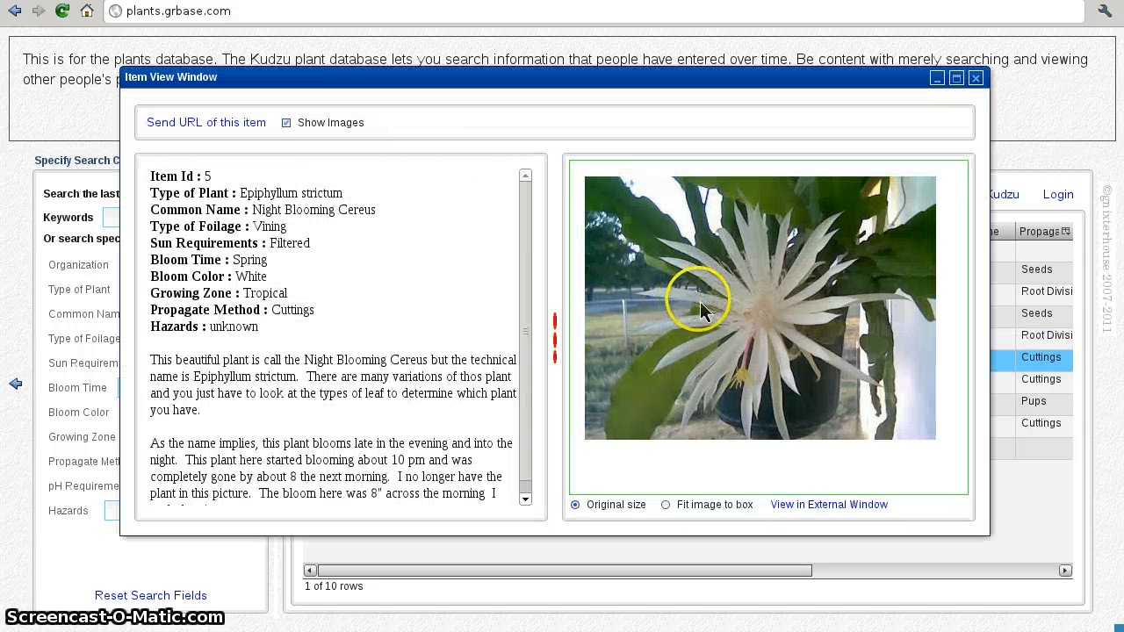
click(976, 79)
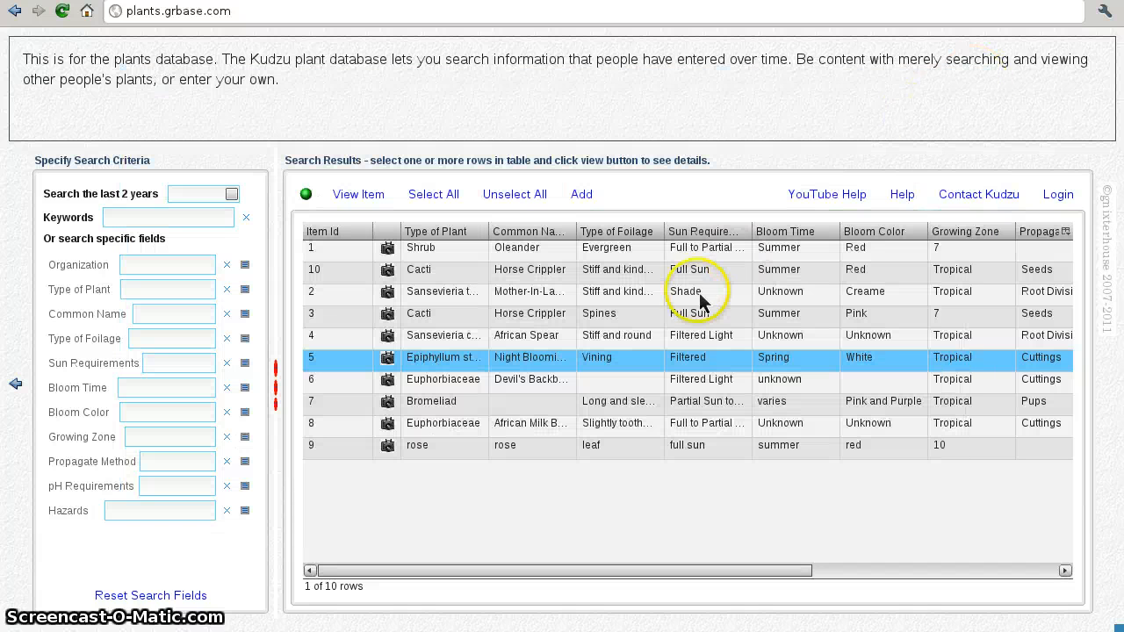
double_click(698, 293)
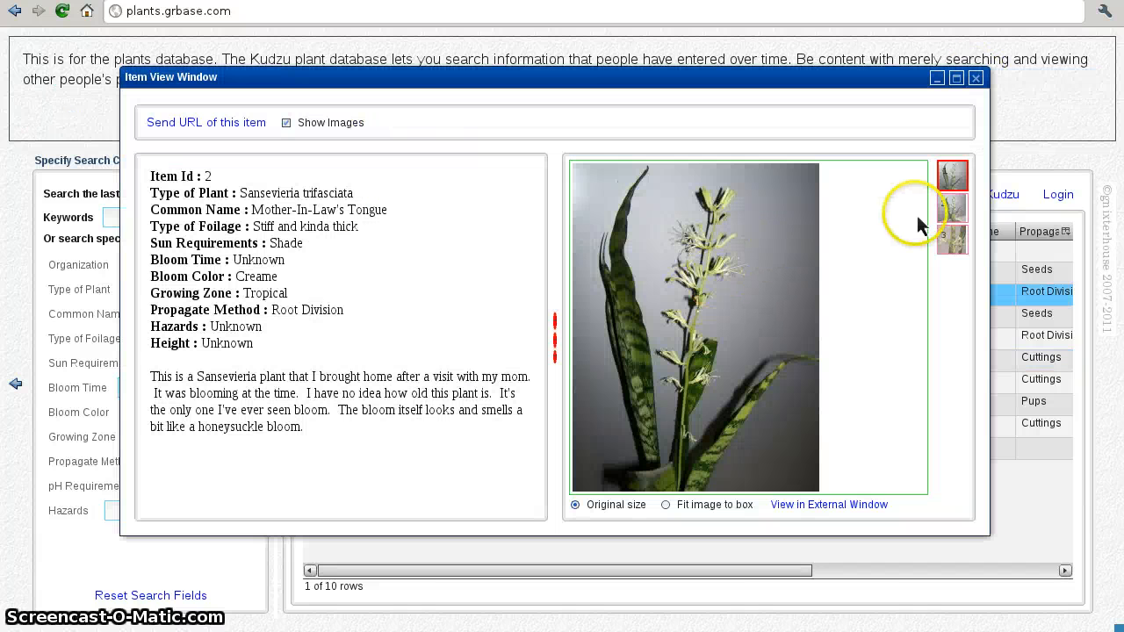
click(951, 212)
click(951, 239)
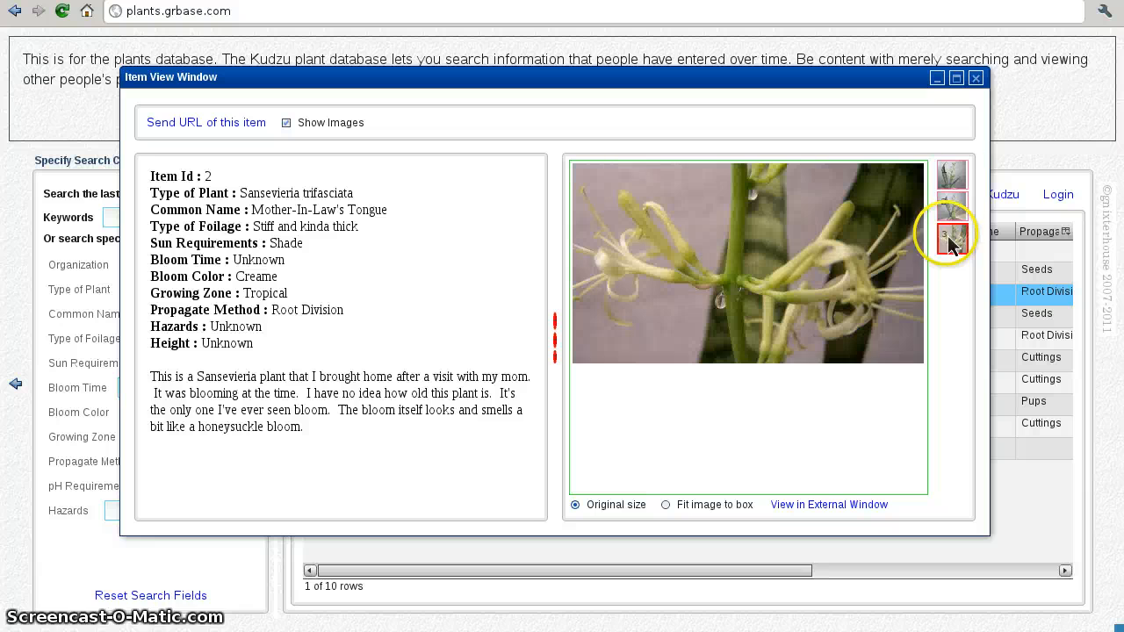
click(976, 78)
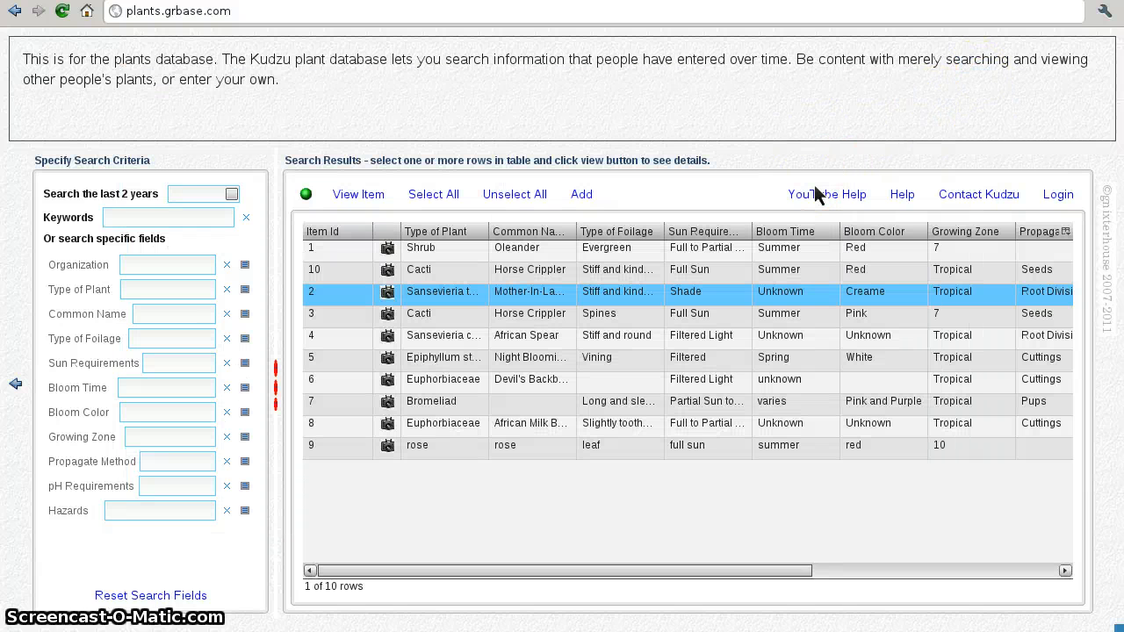
click(747, 166)
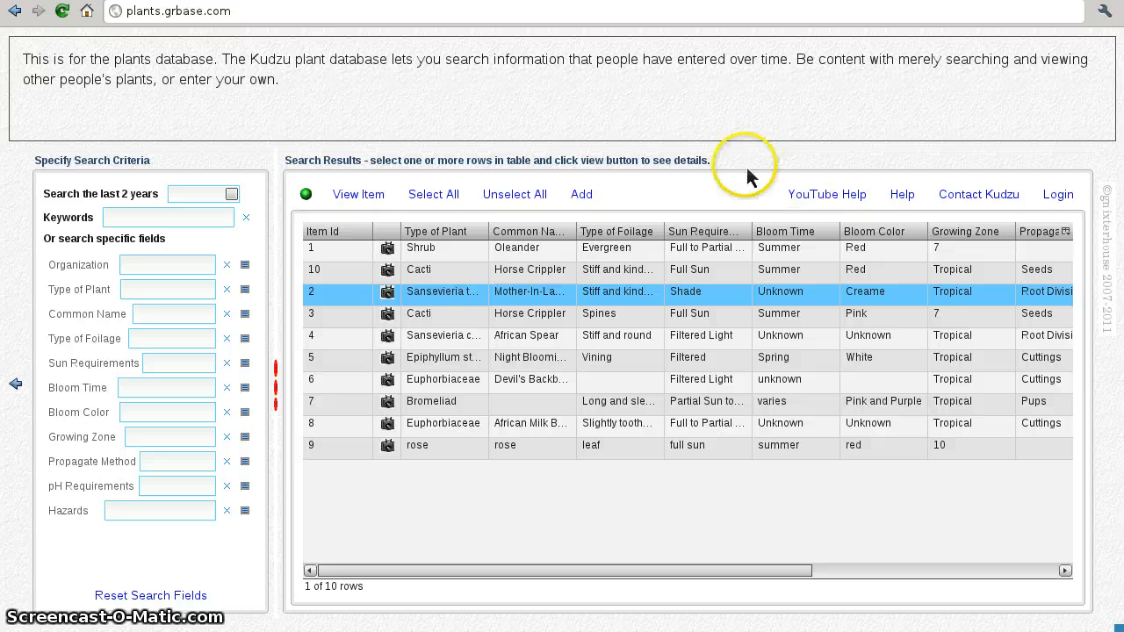
Step: Start a new entry, choose to create a new account and enter the account e-mail address
click(582, 197)
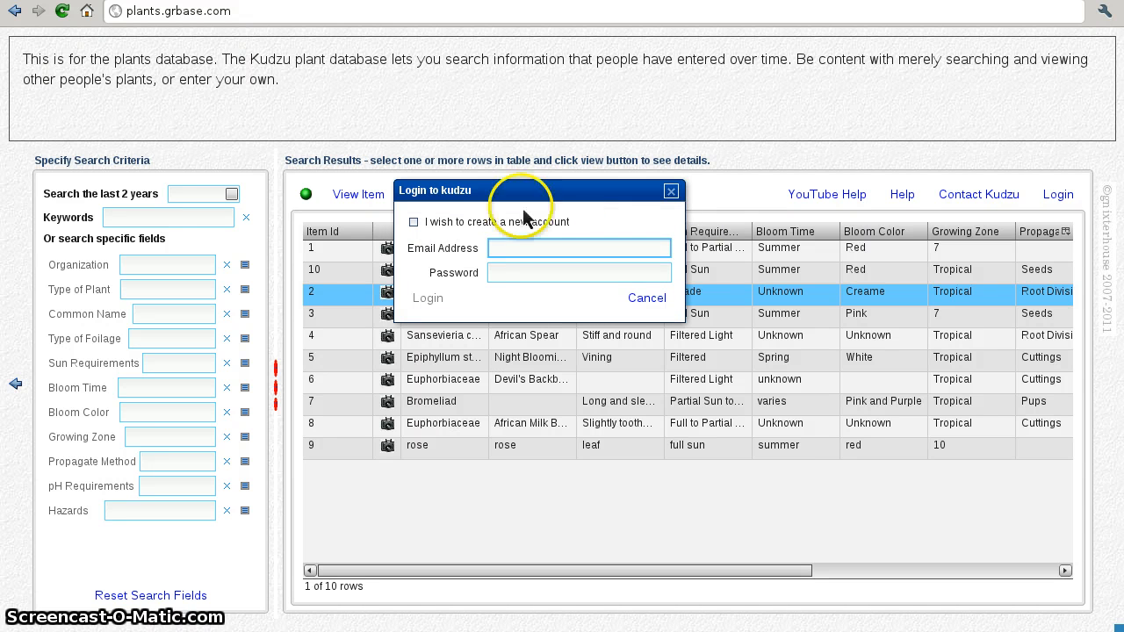
click(413, 223)
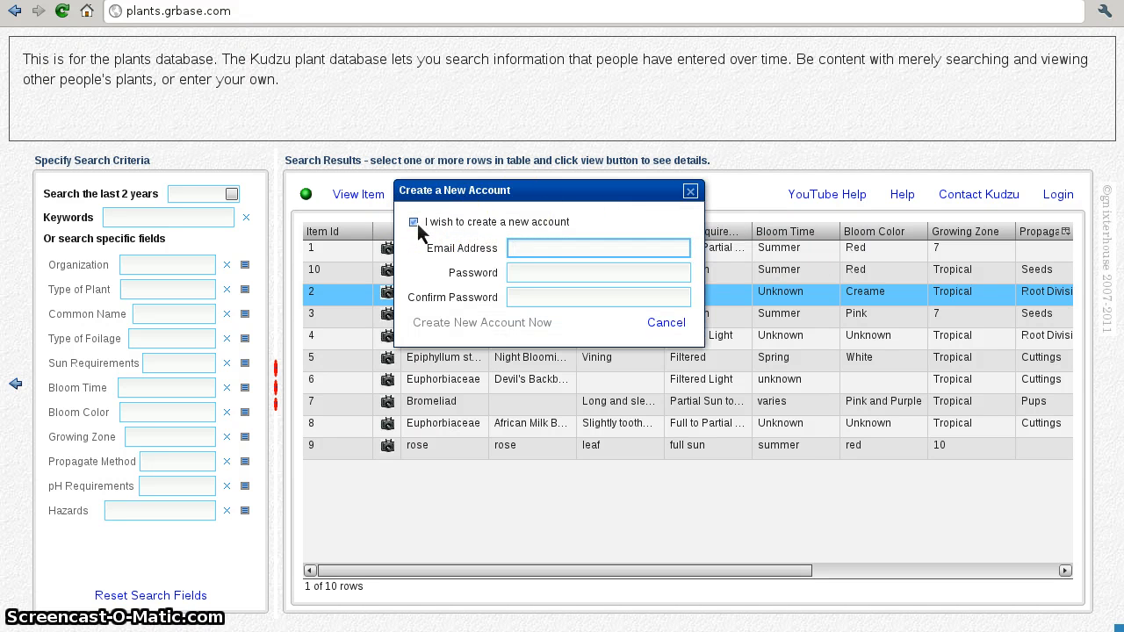
click(528, 249)
text(dummy)
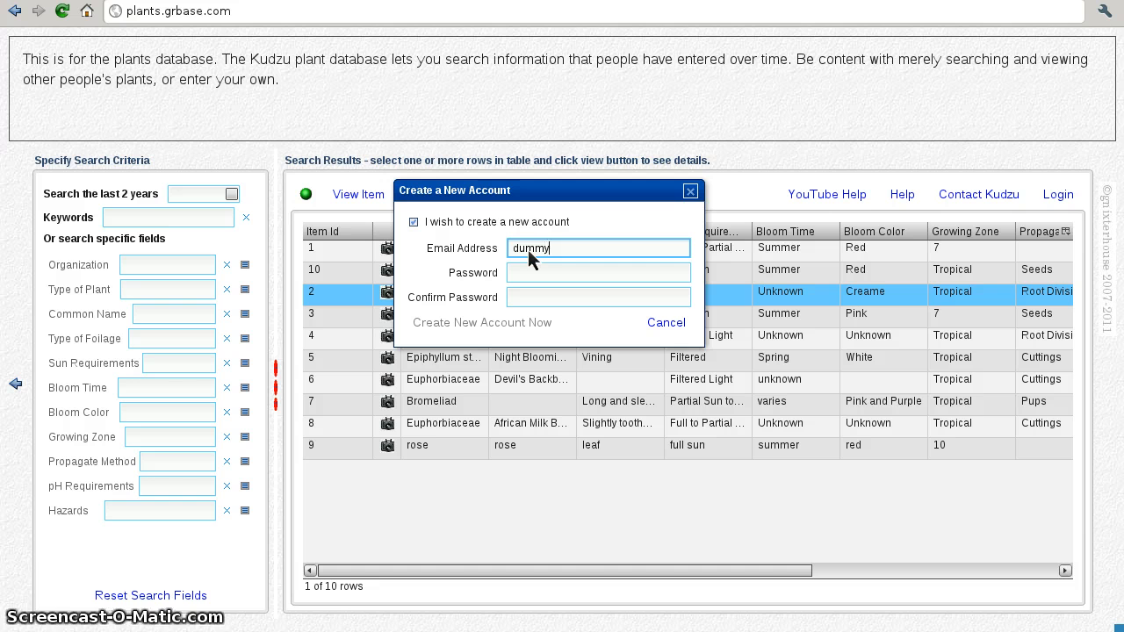
text(@cummy)
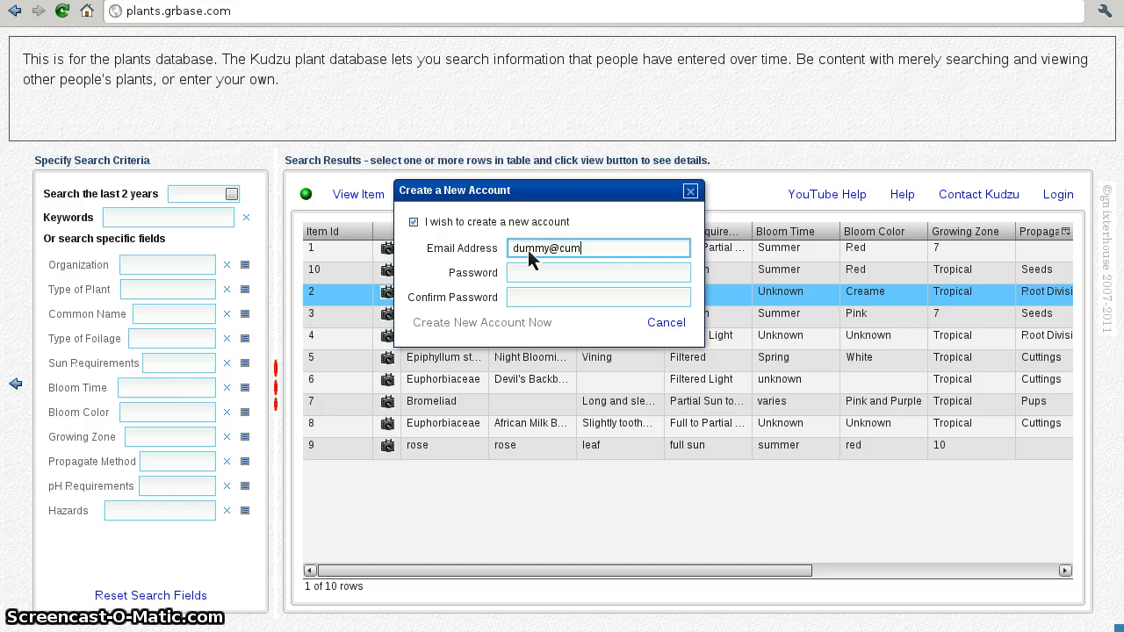
key(BackSpace)
key(BackSpace)
key(BackSpace)
key(BackSpace)
key(BackSpace)
text(dummy.com)
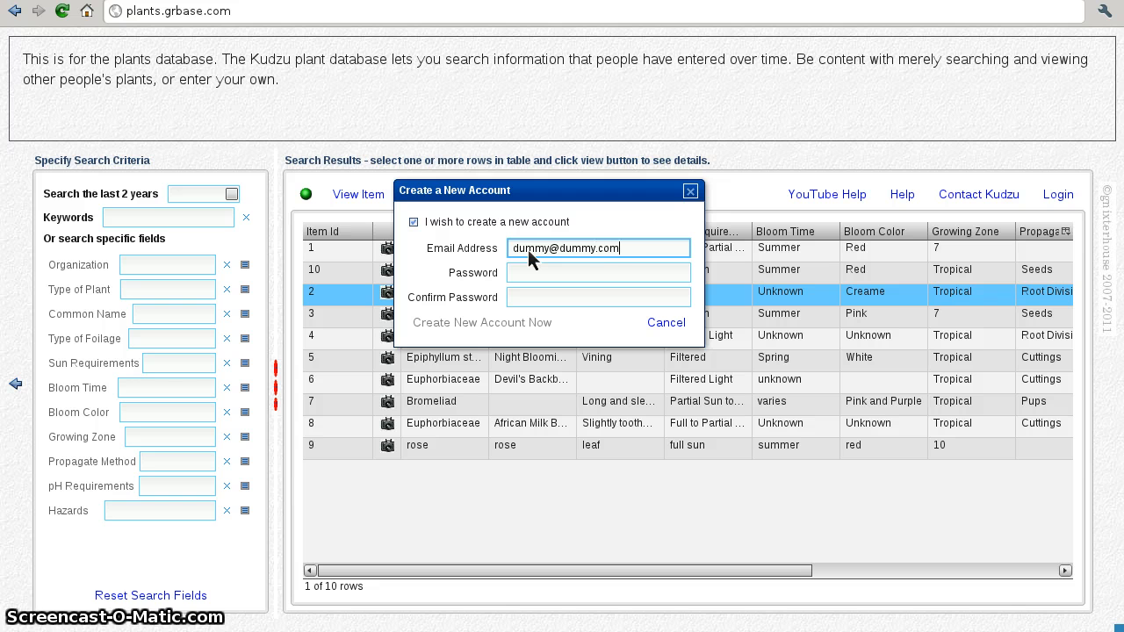
Step: Enter and confirm the account password, then create the account and log in
key(Tab)
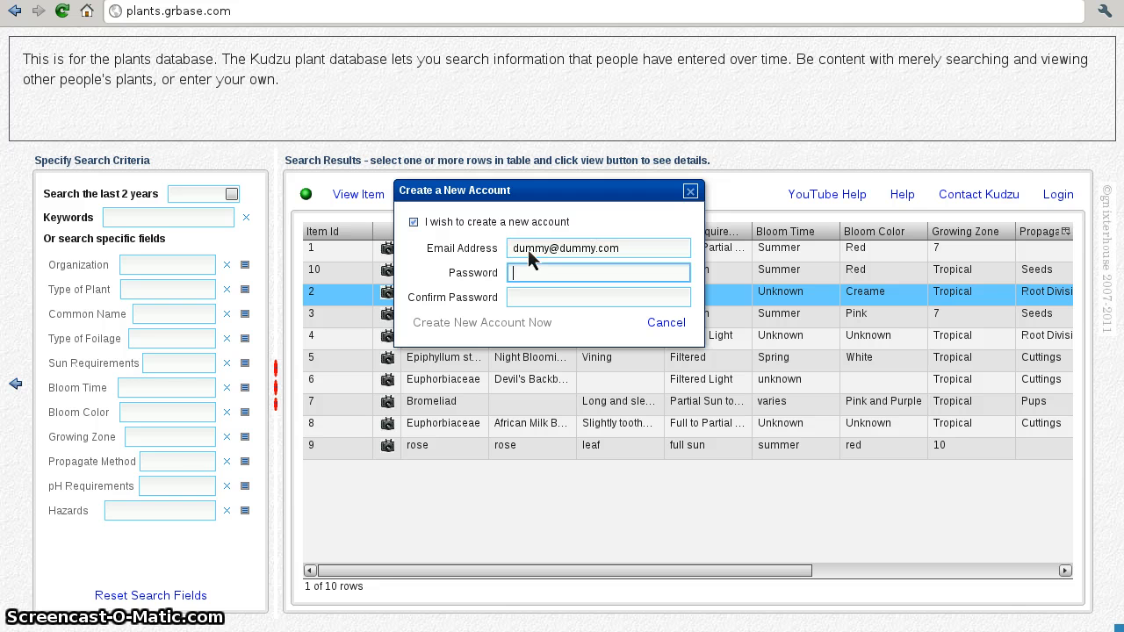
text(dummy)
key(Tab)
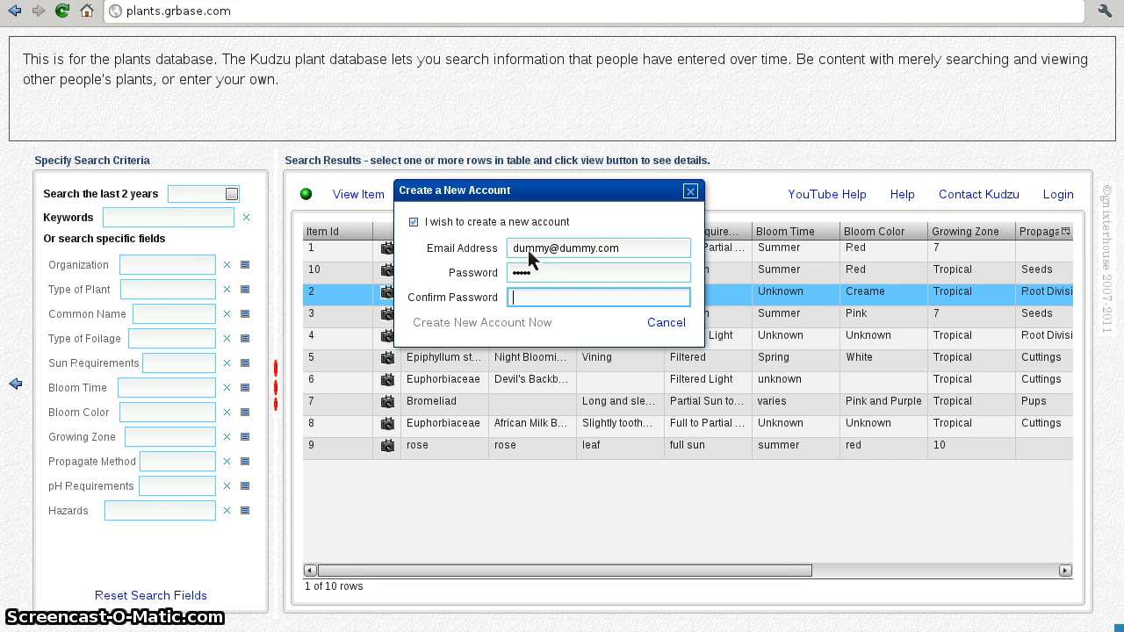
text(d)
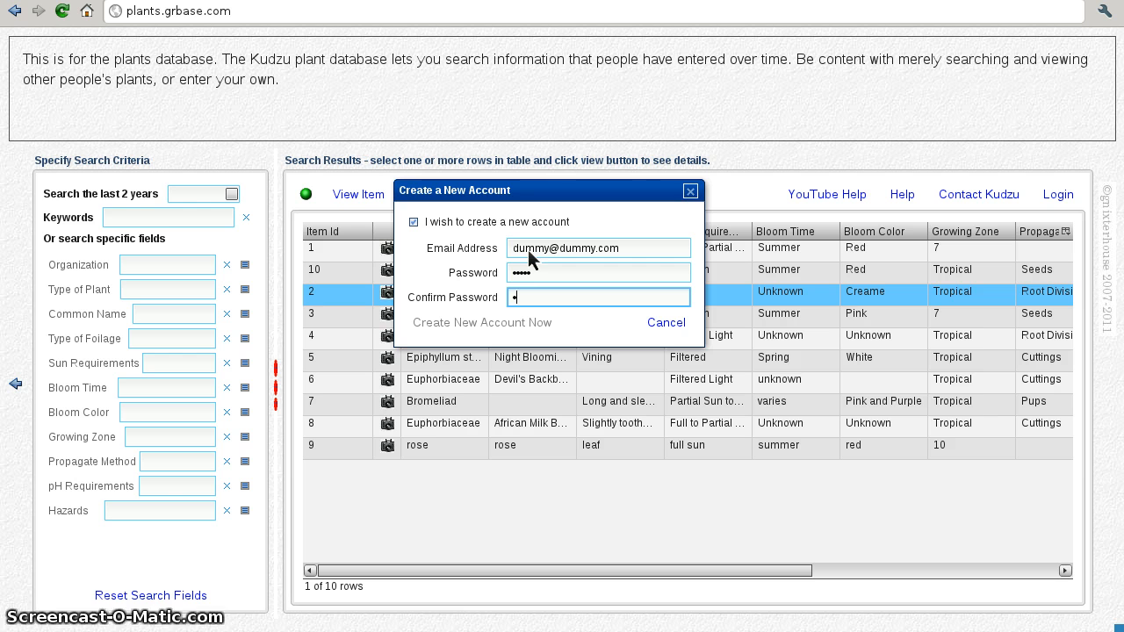
text(ummy)
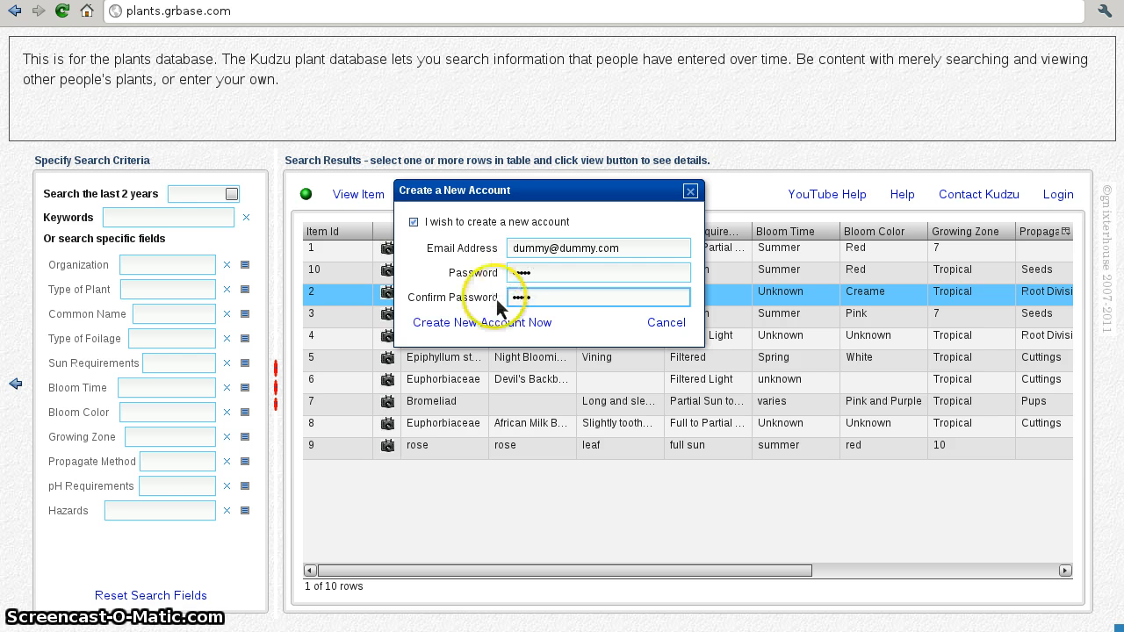
click(488, 325)
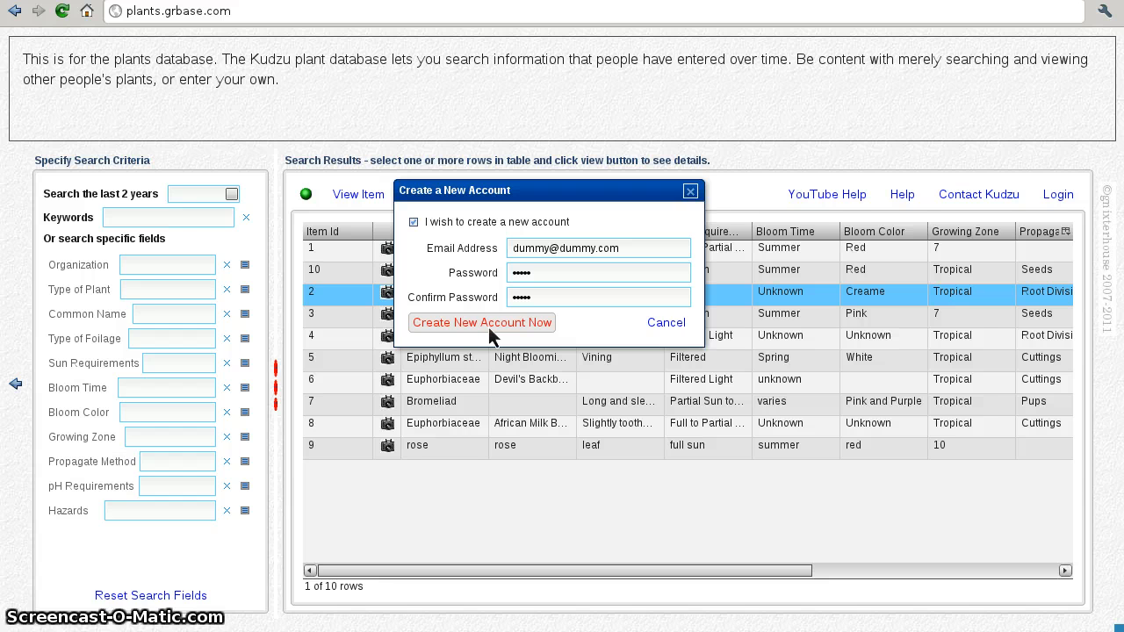
click(521, 330)
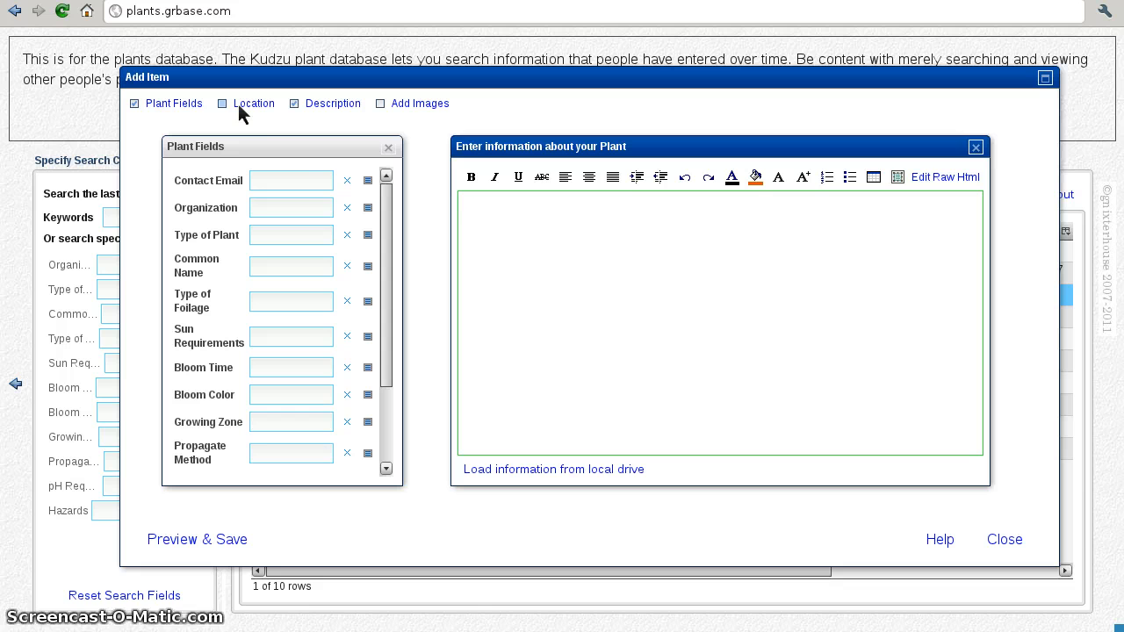
Step: Enter the contact e-mail, choose organization Valdost Flower Group and set the plant type to Cacti
click(273, 180)
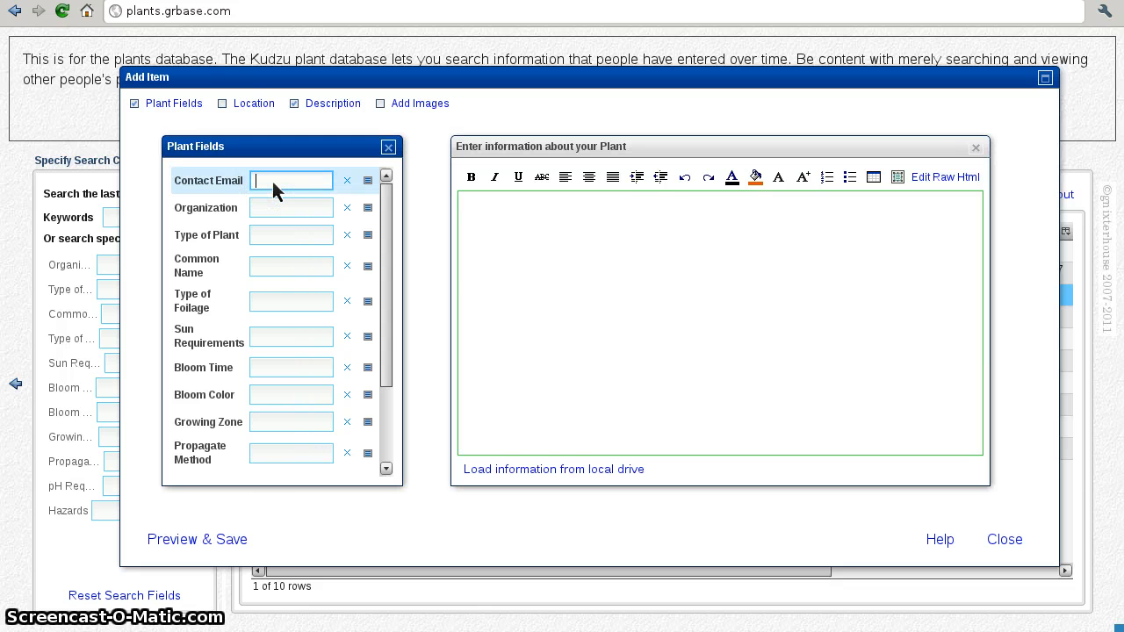
text(dummy)
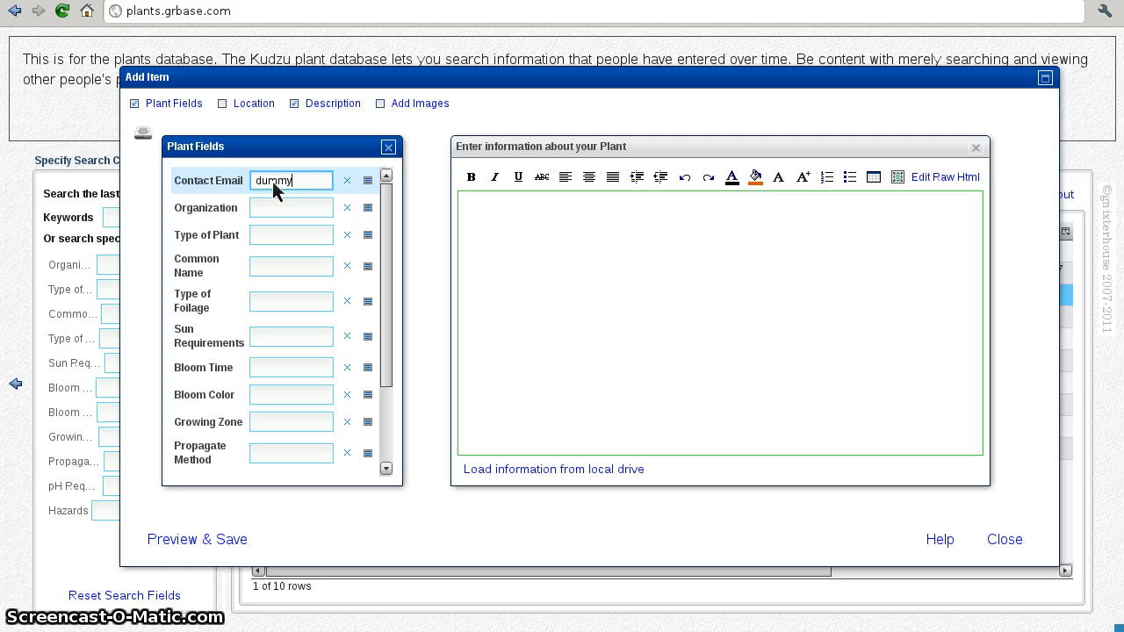
text(@)
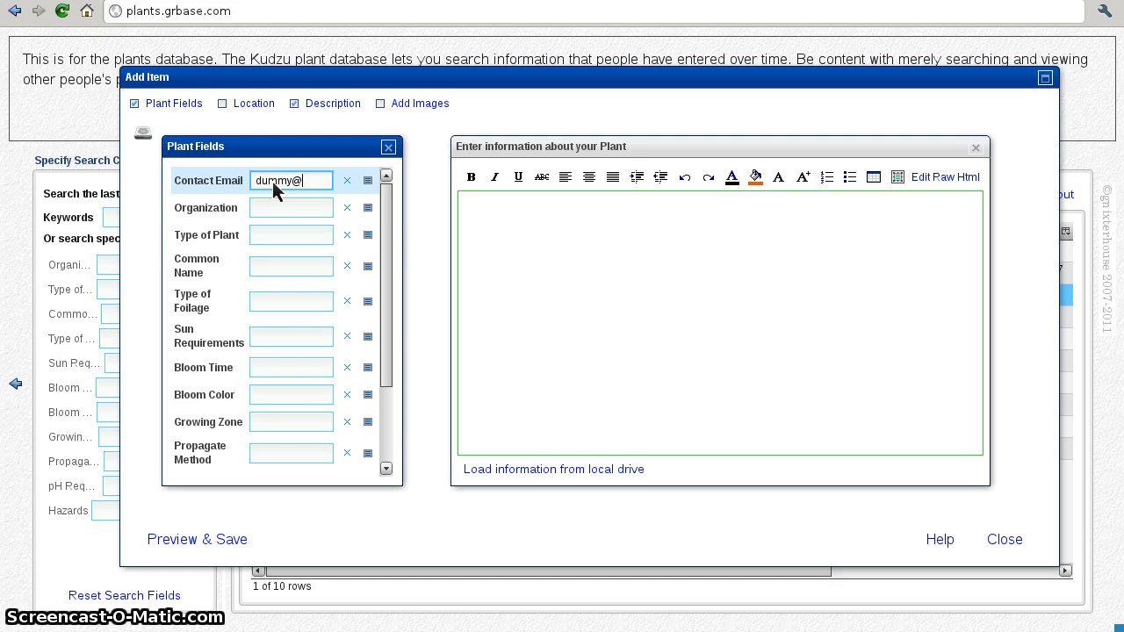
text(dummy.com)
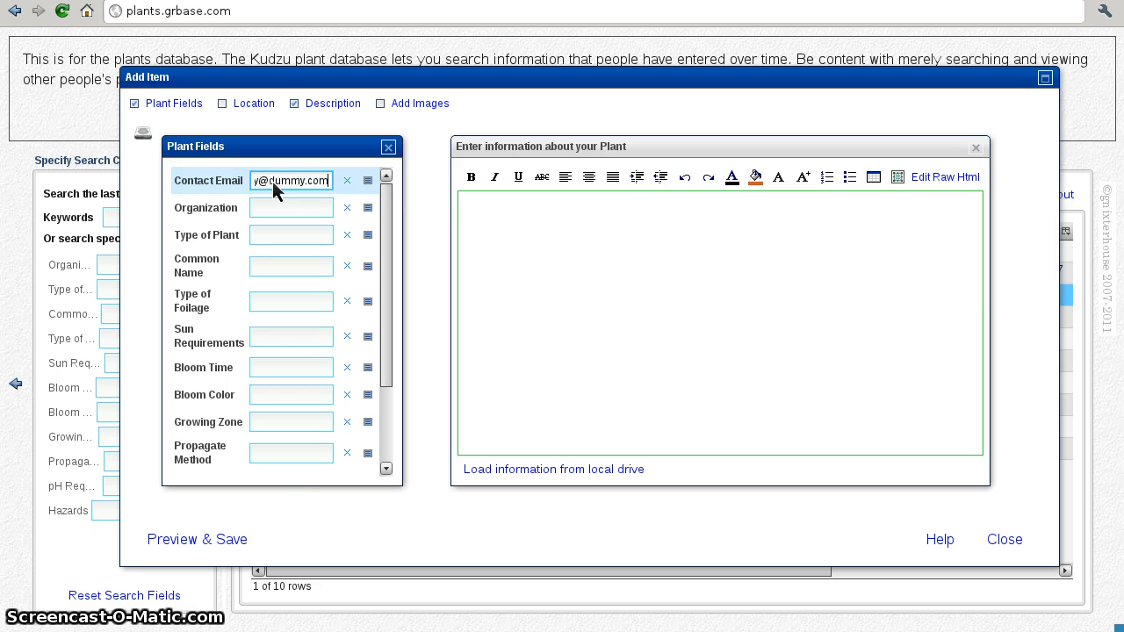
key(Tab)
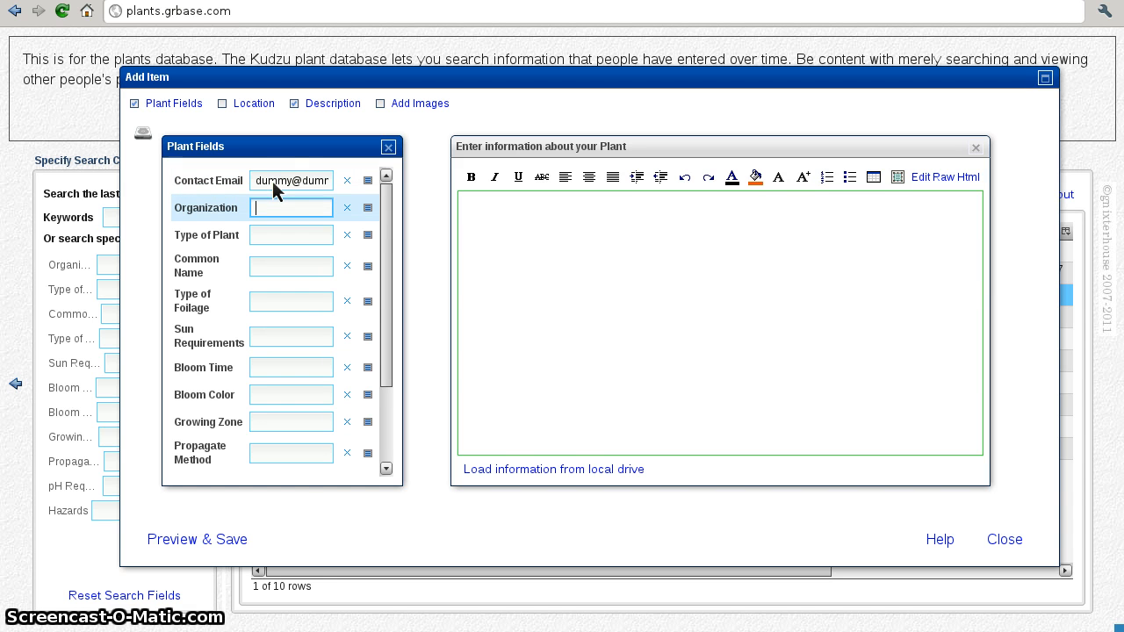
click(367, 208)
click(713, 150)
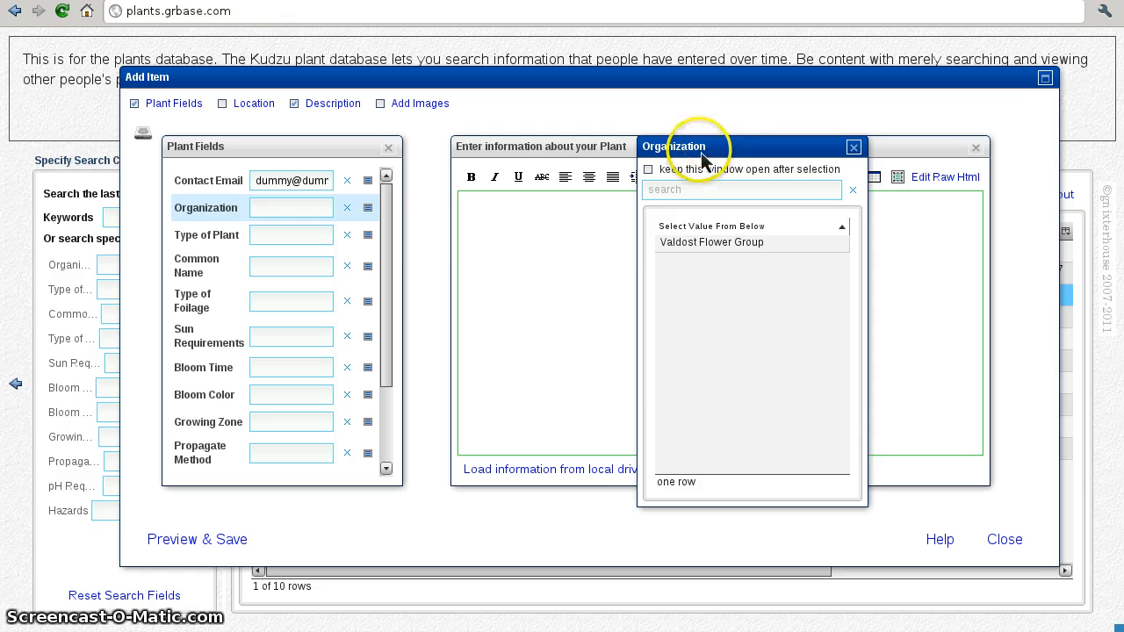
drag(701, 154, 526, 125)
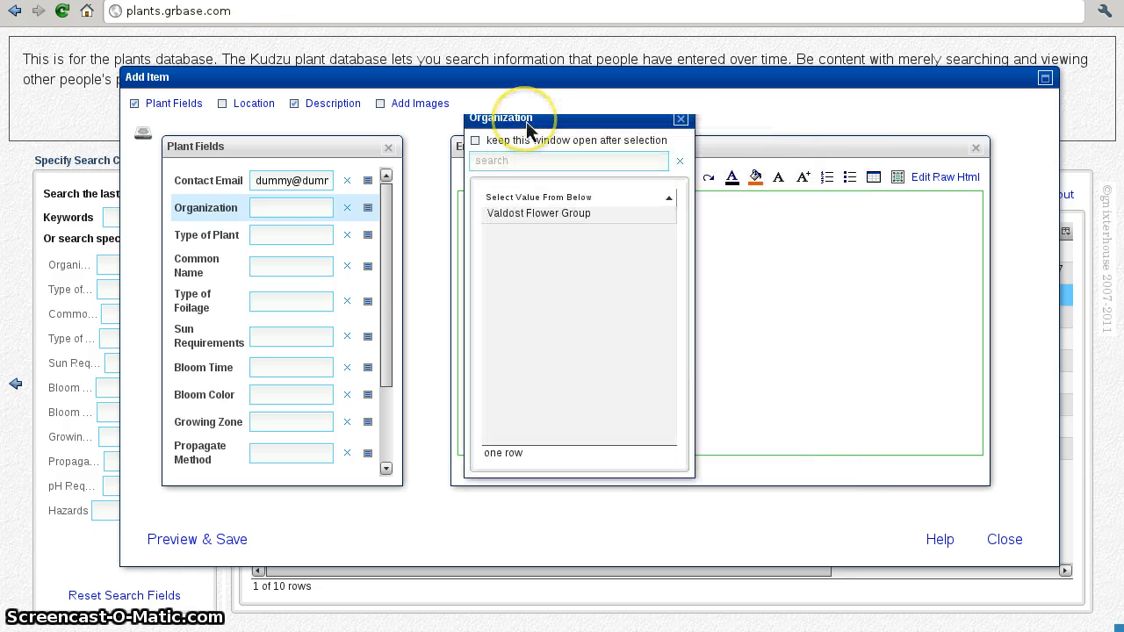
click(554, 220)
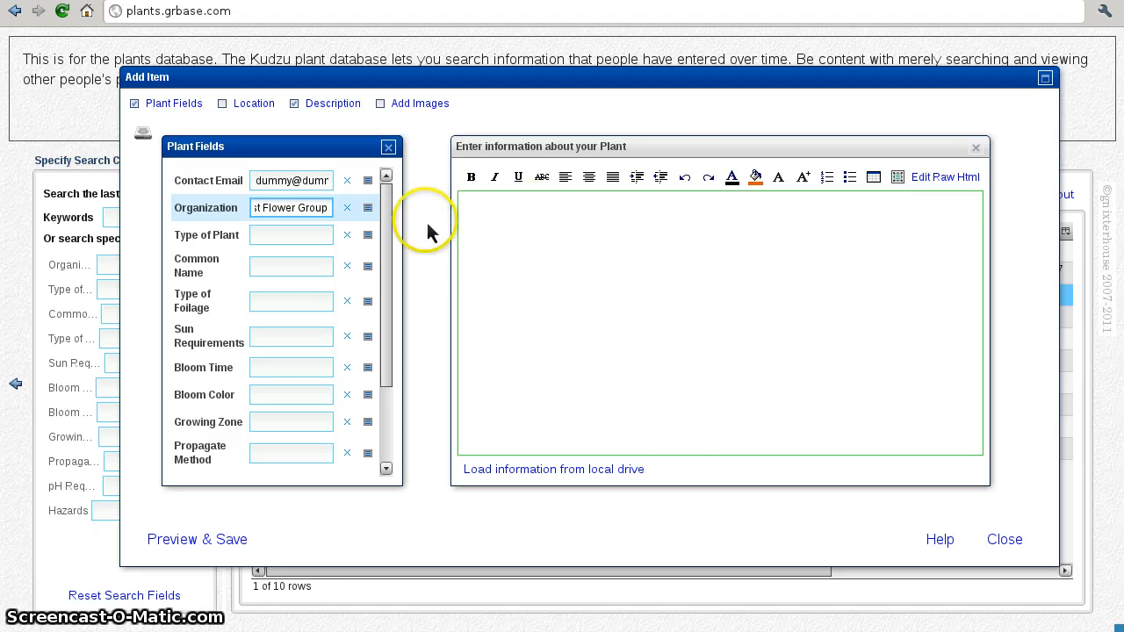
click(367, 234)
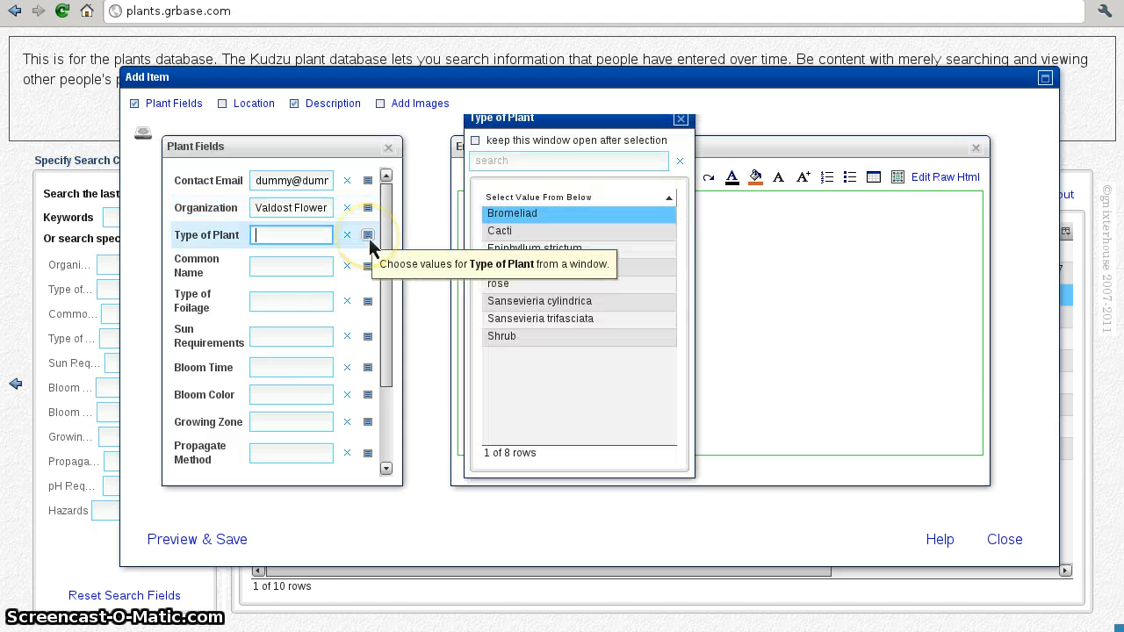
click(497, 231)
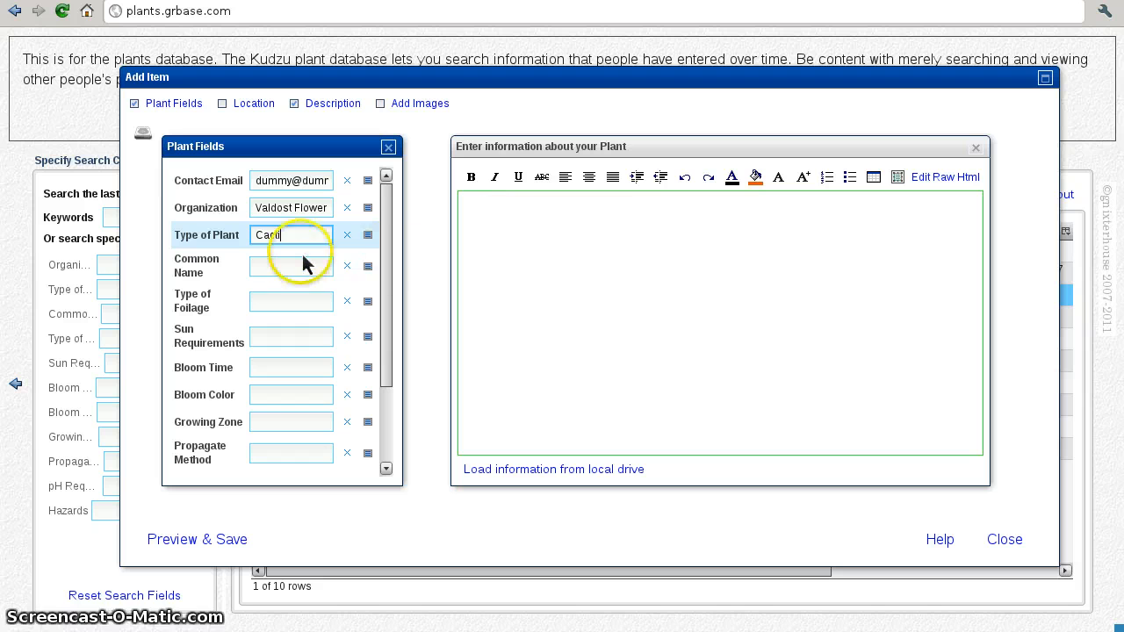
click(285, 264)
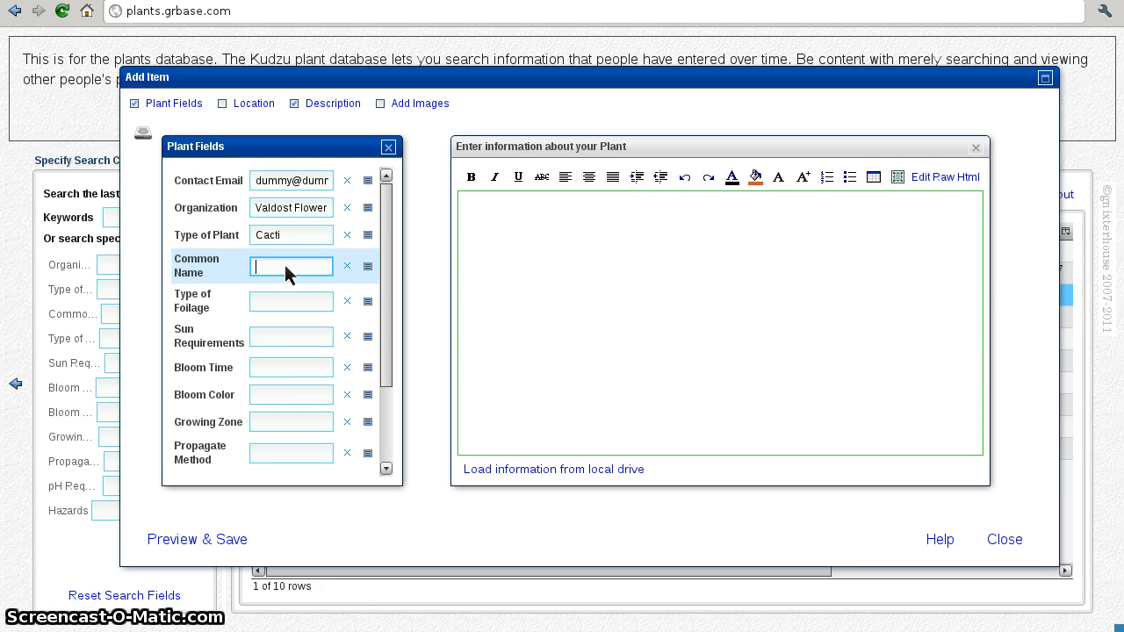
Step: Enter common name Fred, foliage spines, sun Full, bloom time Summer and bloom color Red
text(Fred)
click(281, 298)
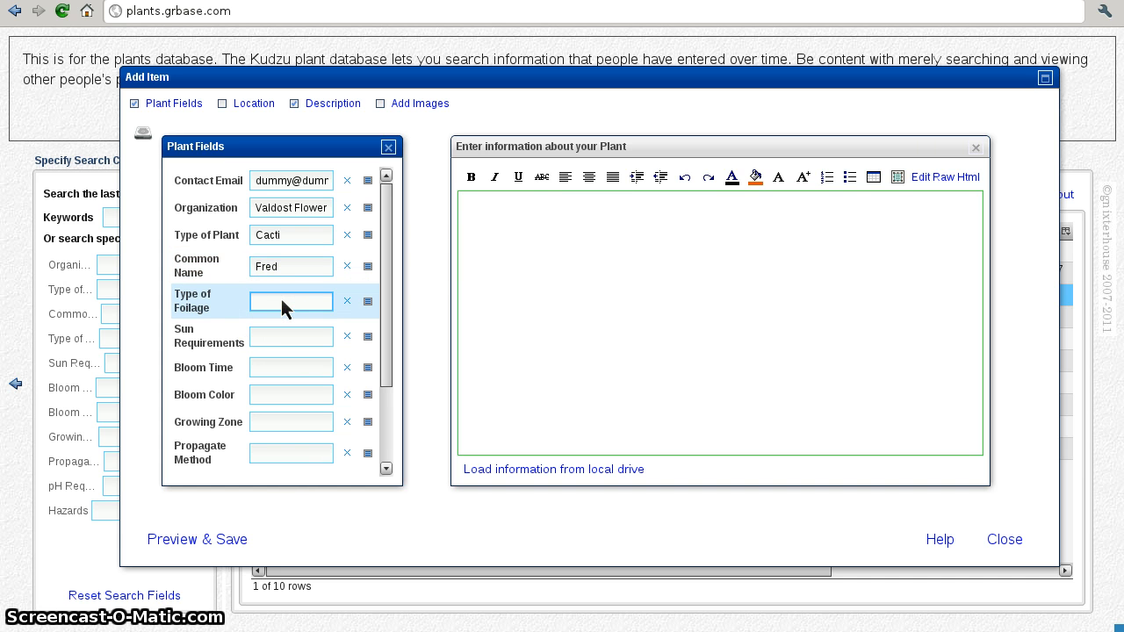
text(spines)
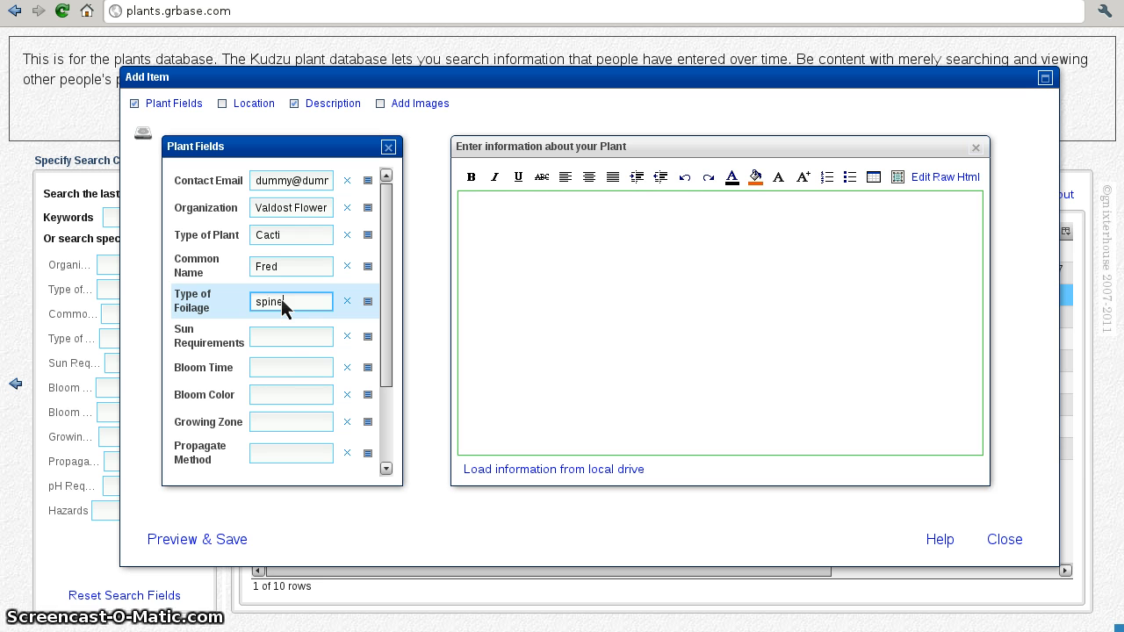
click(278, 341)
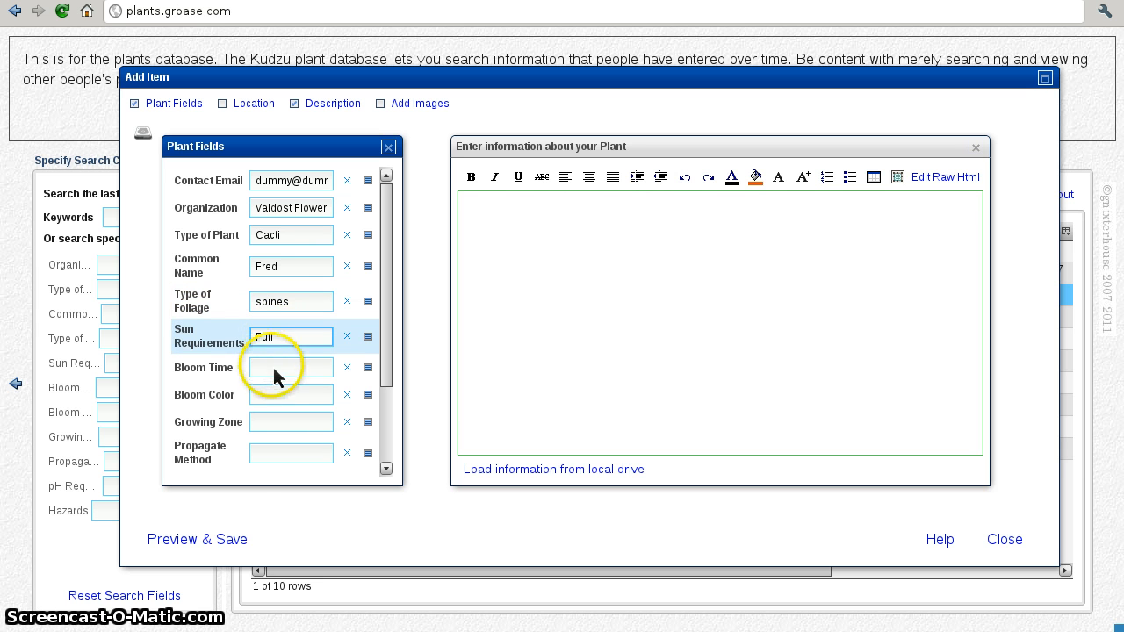
click(286, 373)
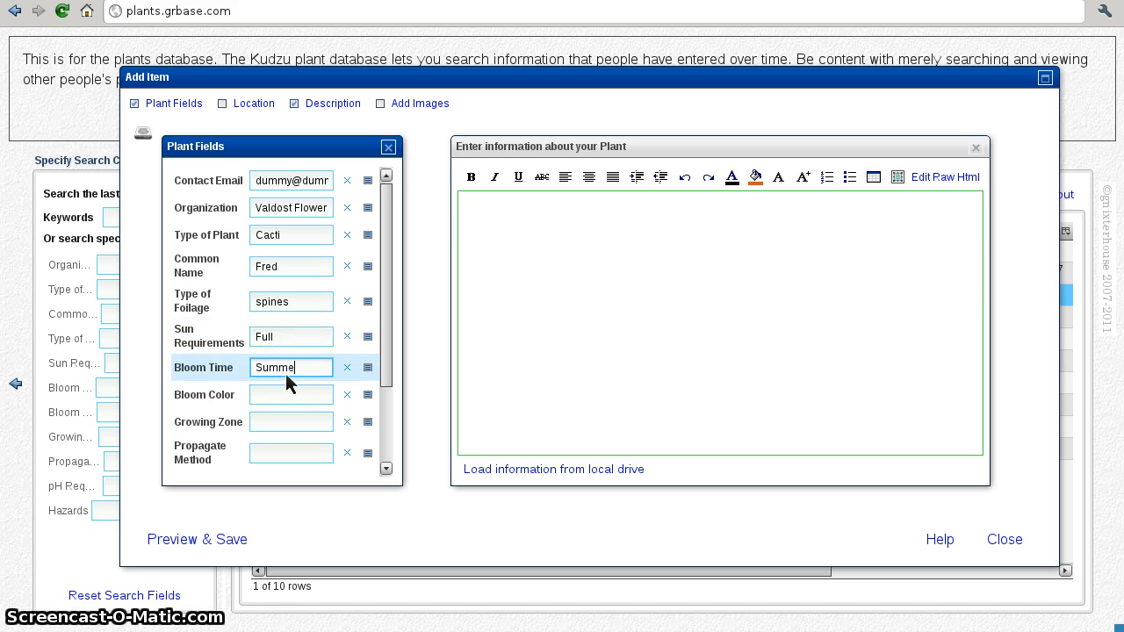
click(293, 389)
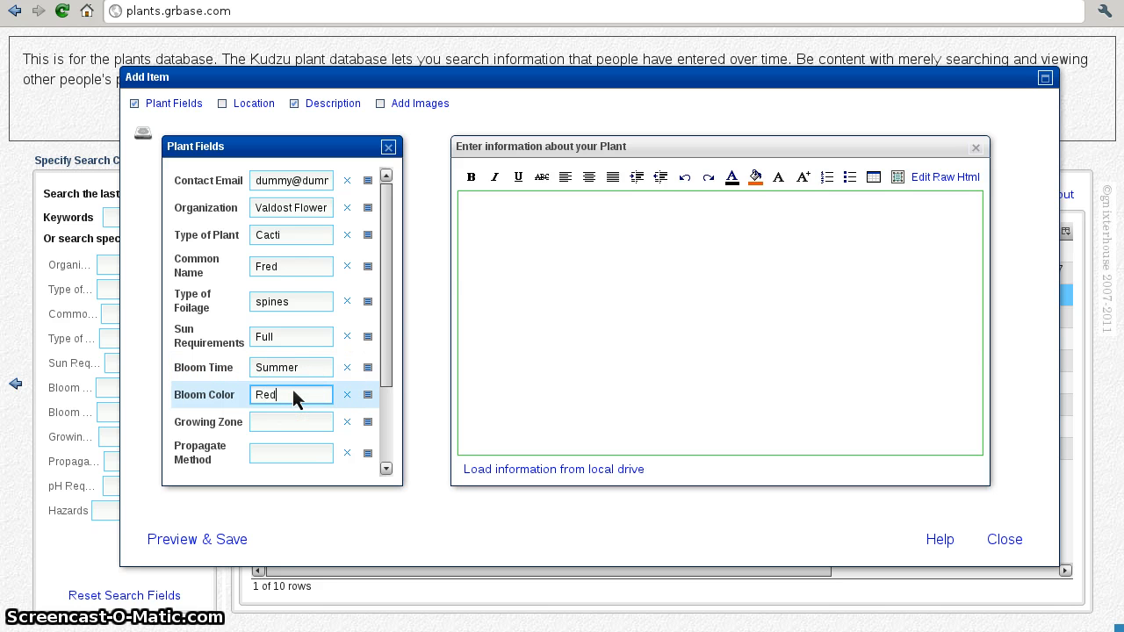
click(386, 374)
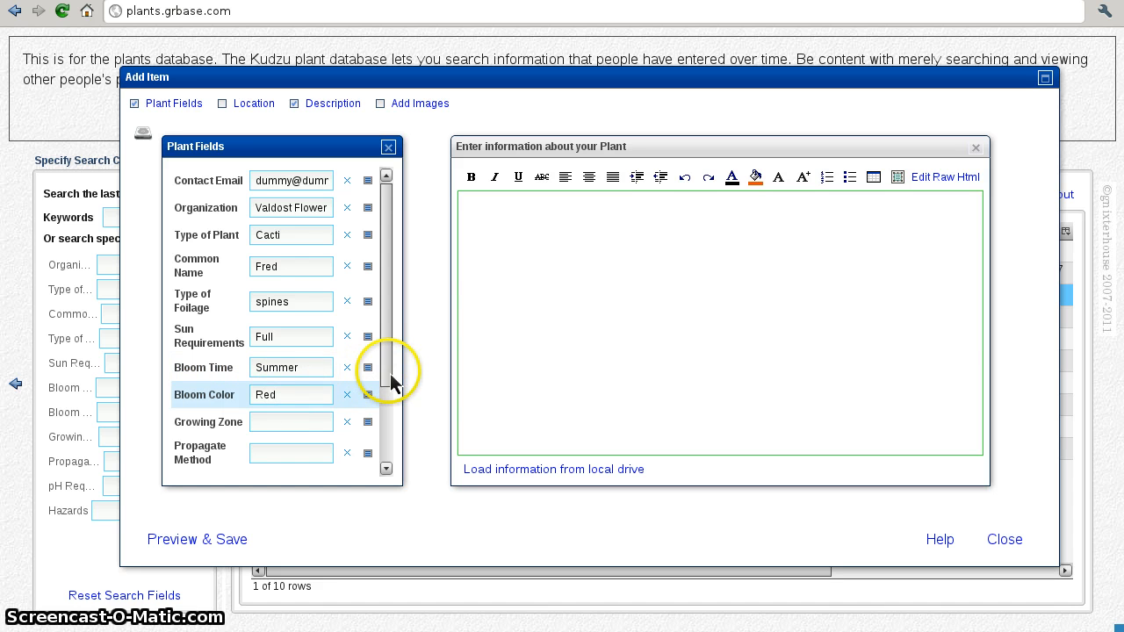
drag(391, 382, 386, 443)
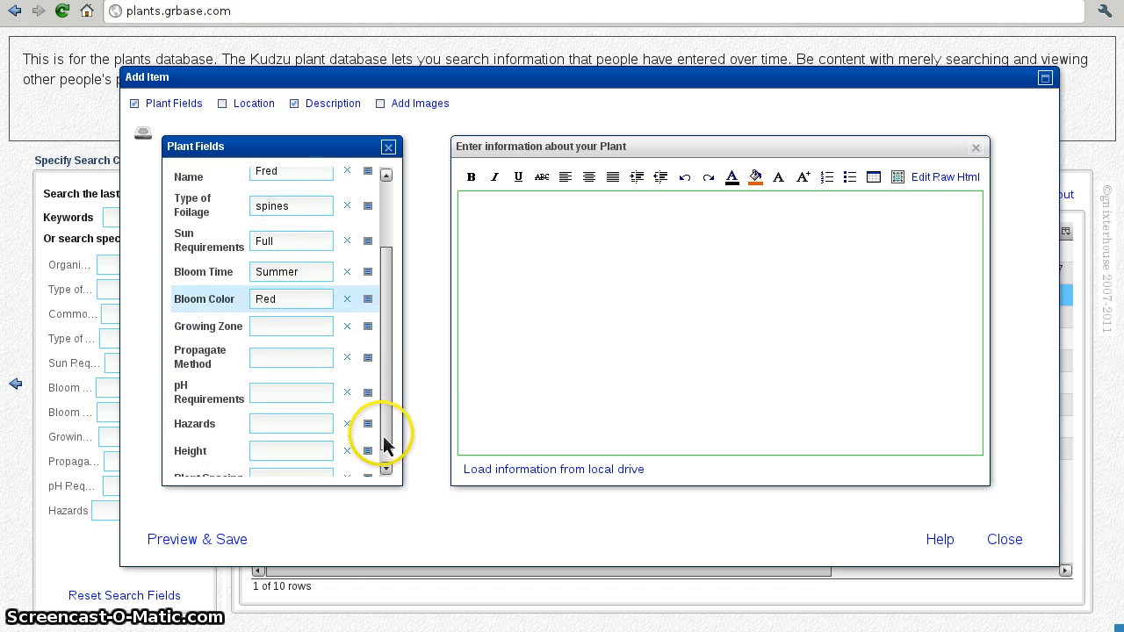
Step: Set Growing Zone to Tropical, Propagate Method to Seeds and pH Requirements to 7
click(368, 326)
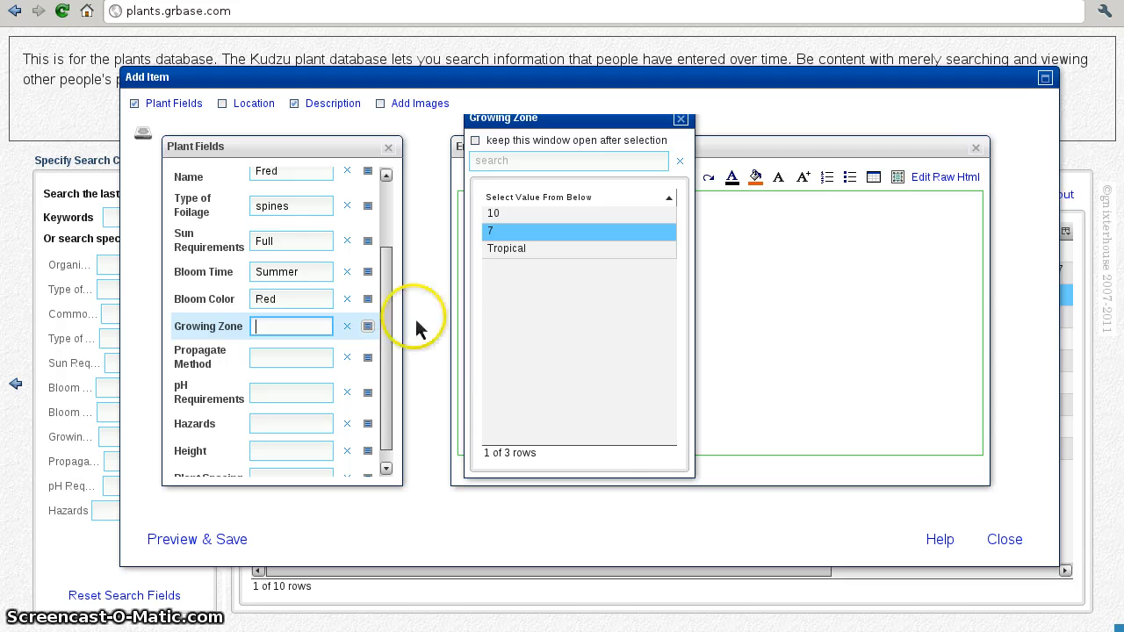
click(514, 253)
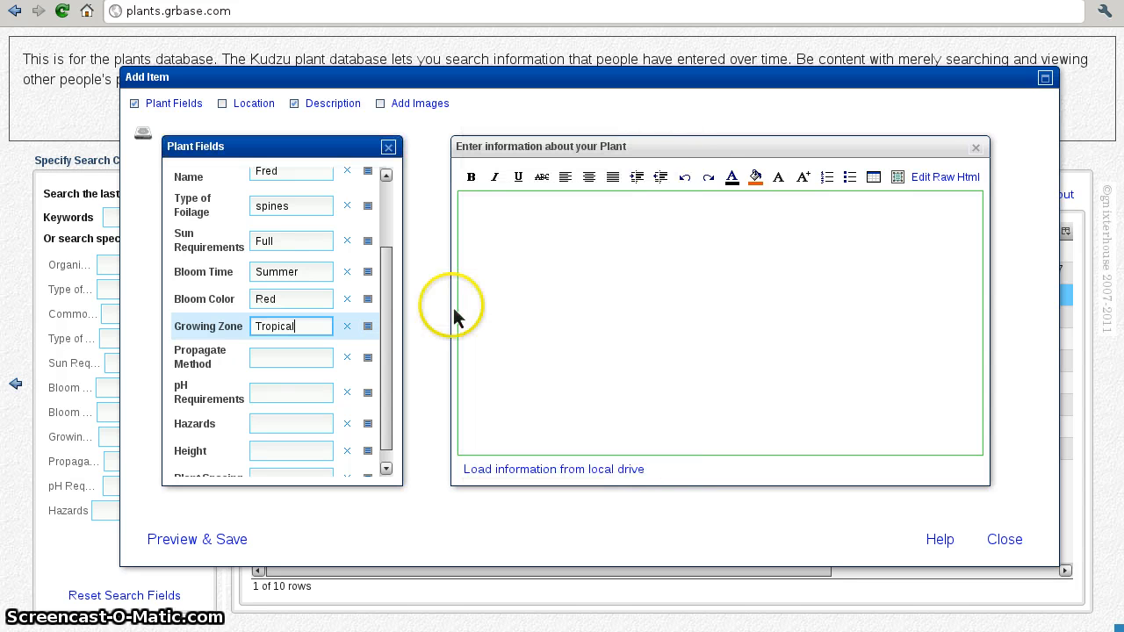
click(368, 358)
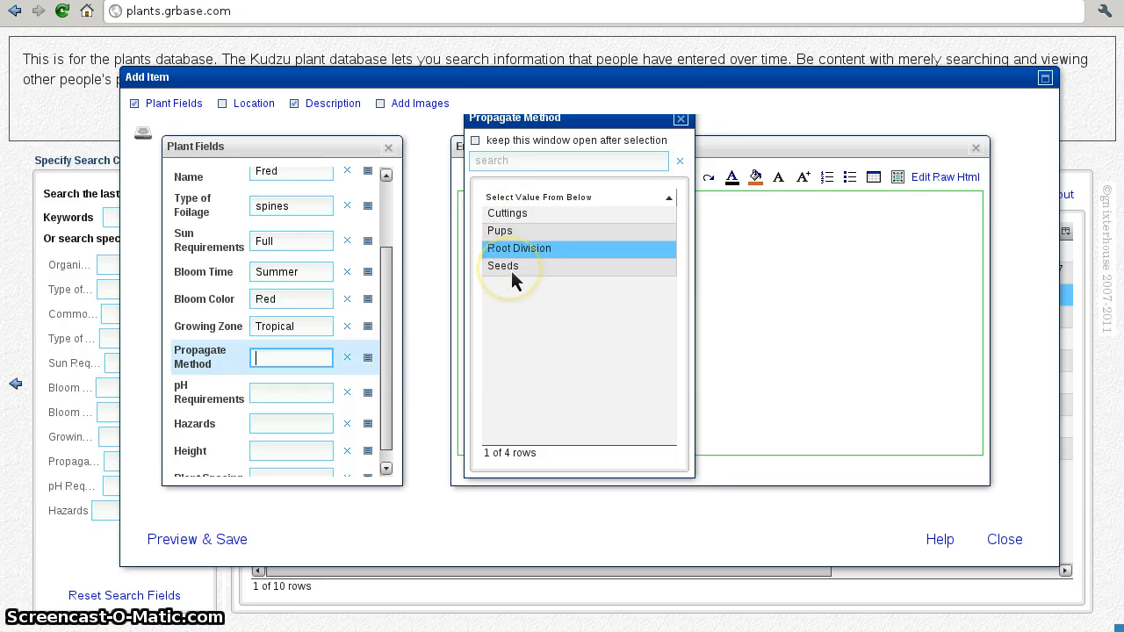
click(511, 271)
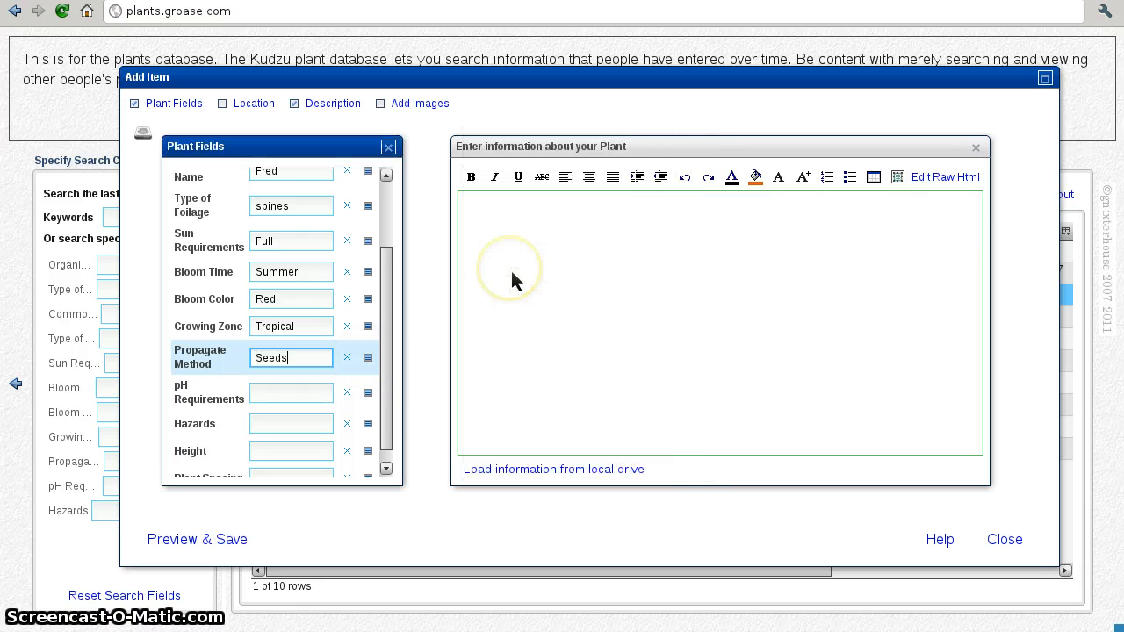
click(368, 395)
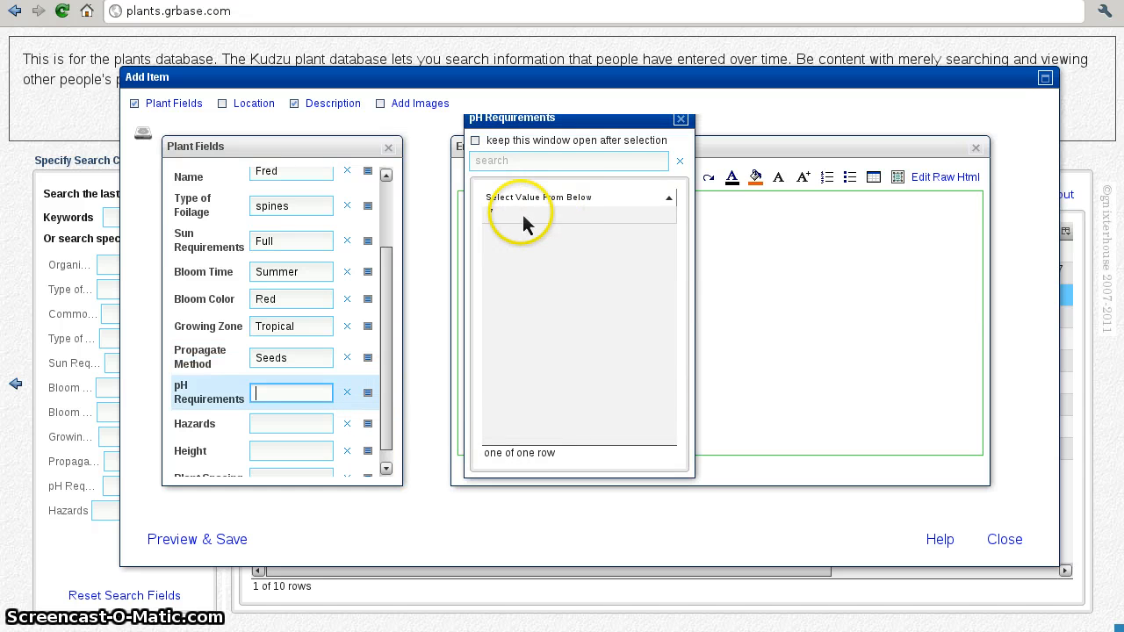
click(525, 215)
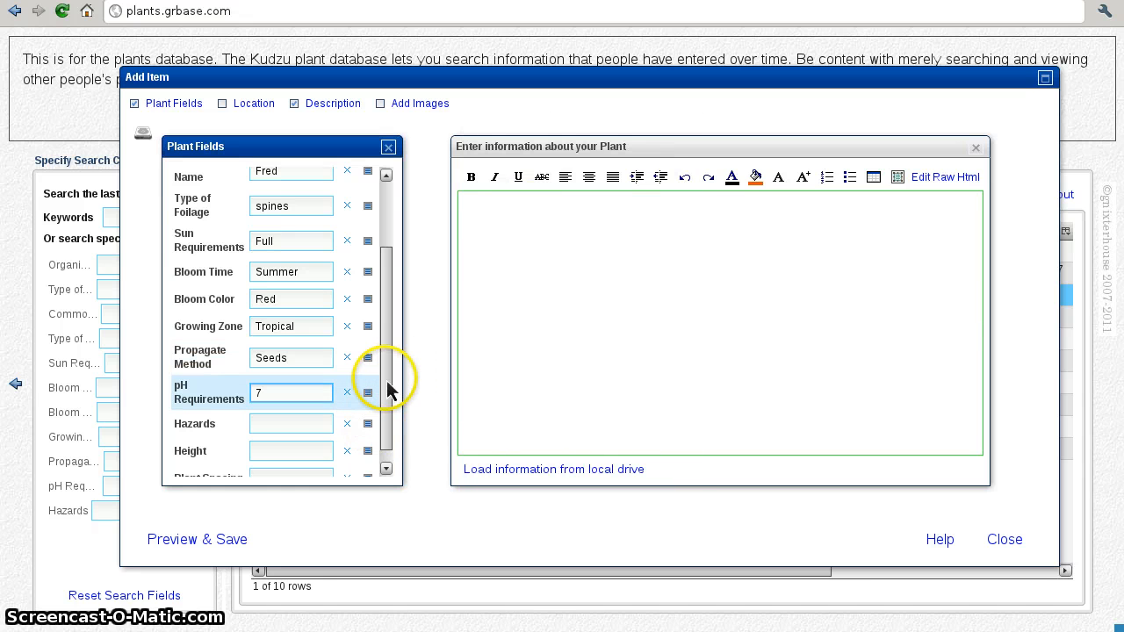
drag(386, 383, 382, 425)
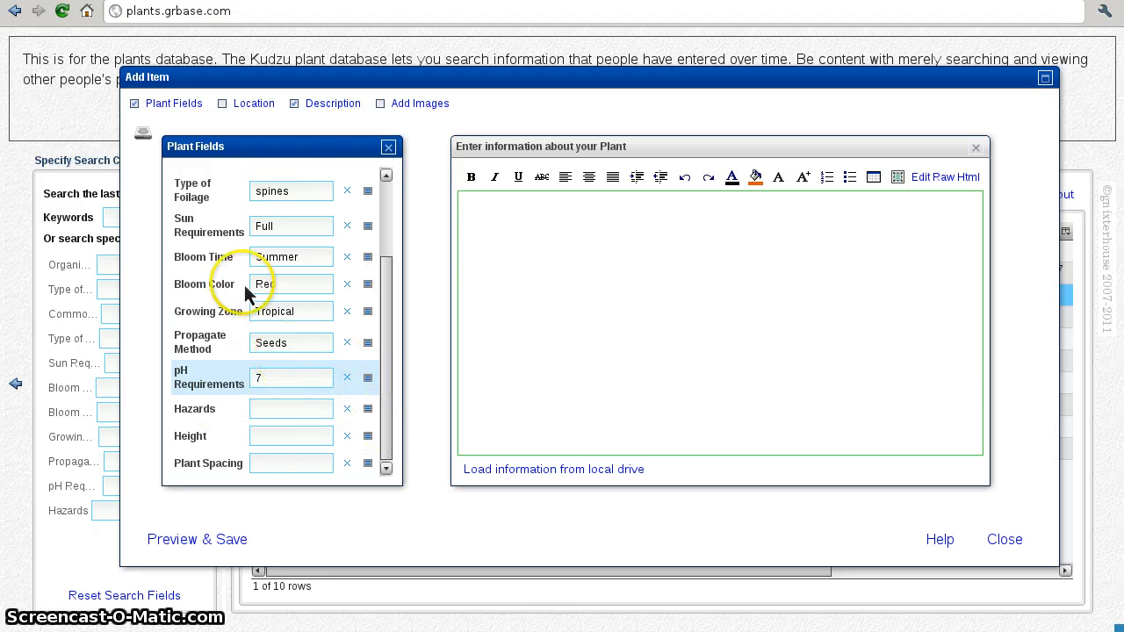
drag(387, 369, 388, 276)
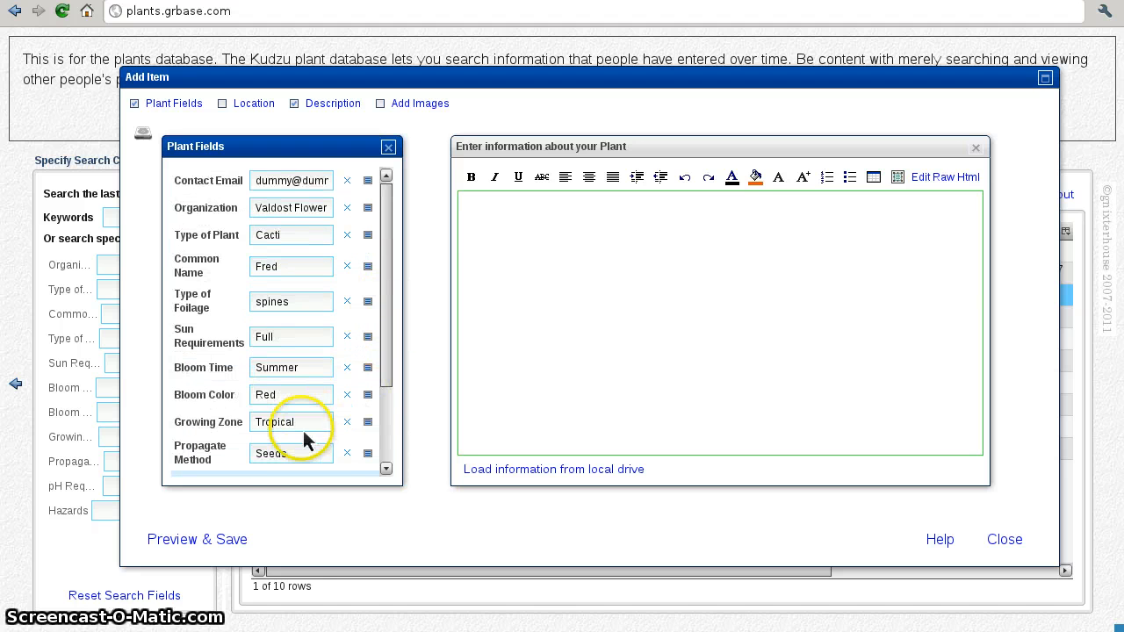
click(198, 539)
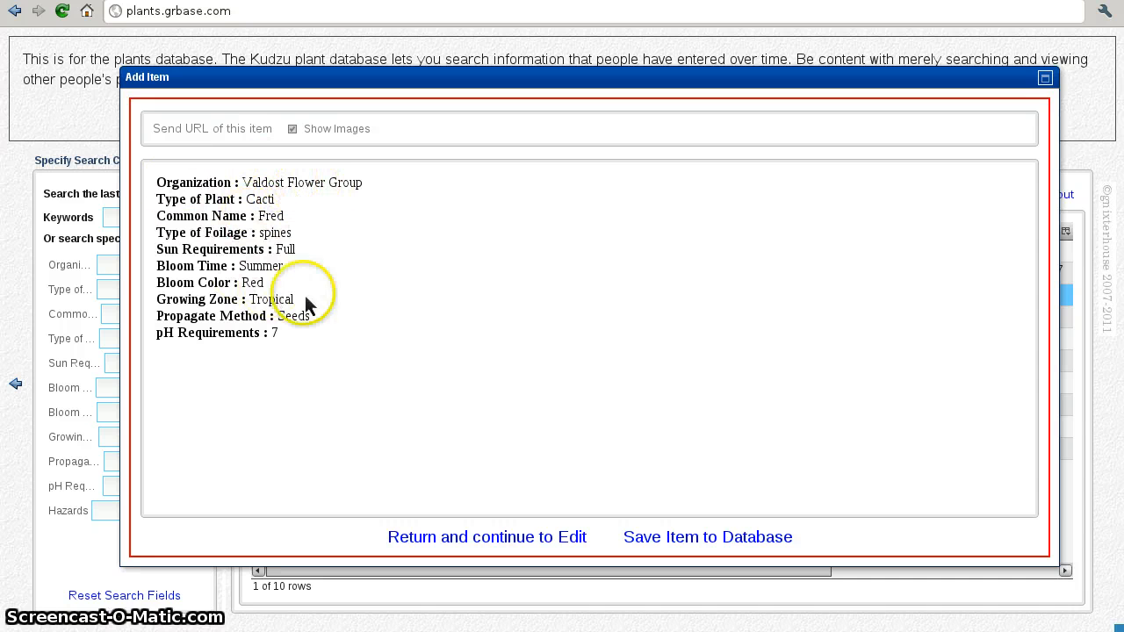
click(447, 536)
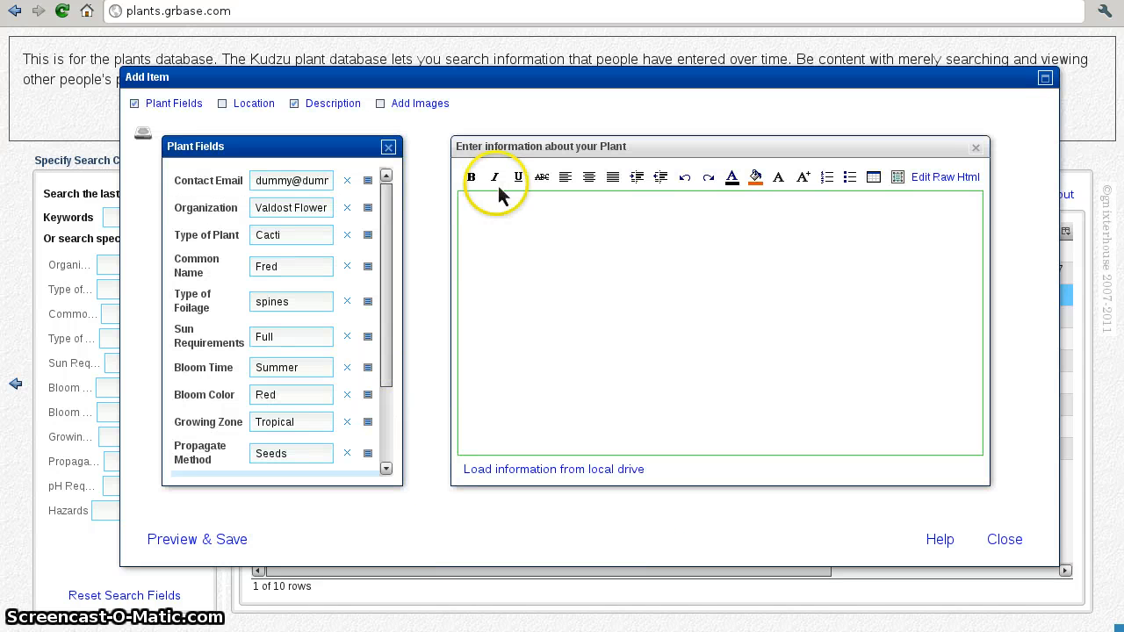
Step: Write the description 'This is a very good cactus. I would recommend it to anyone.'
click(536, 149)
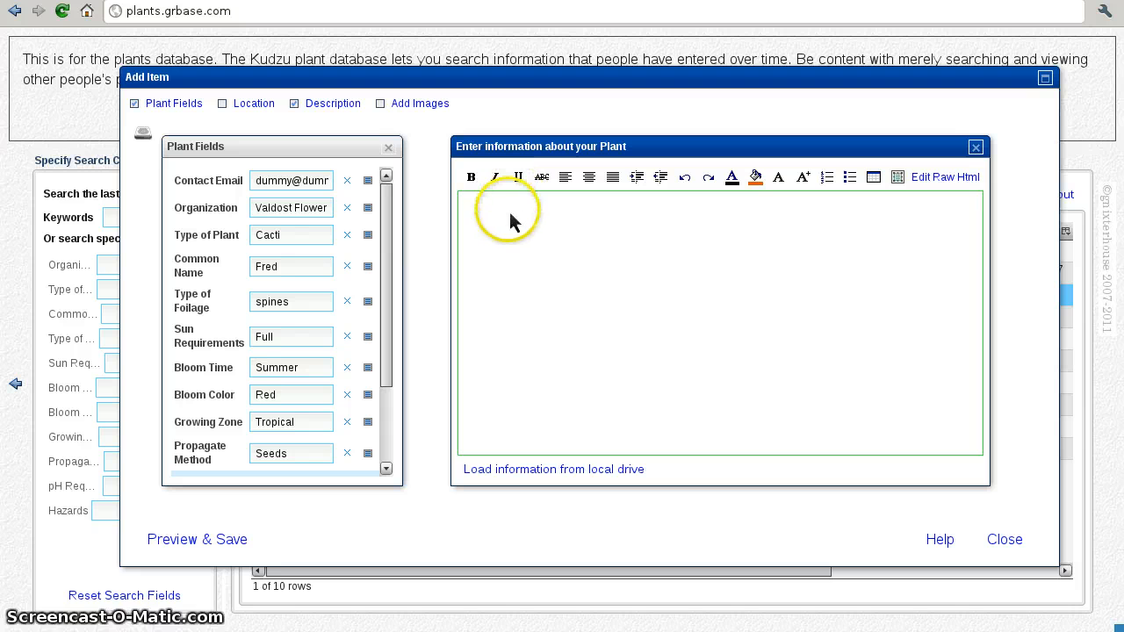
text(This i)
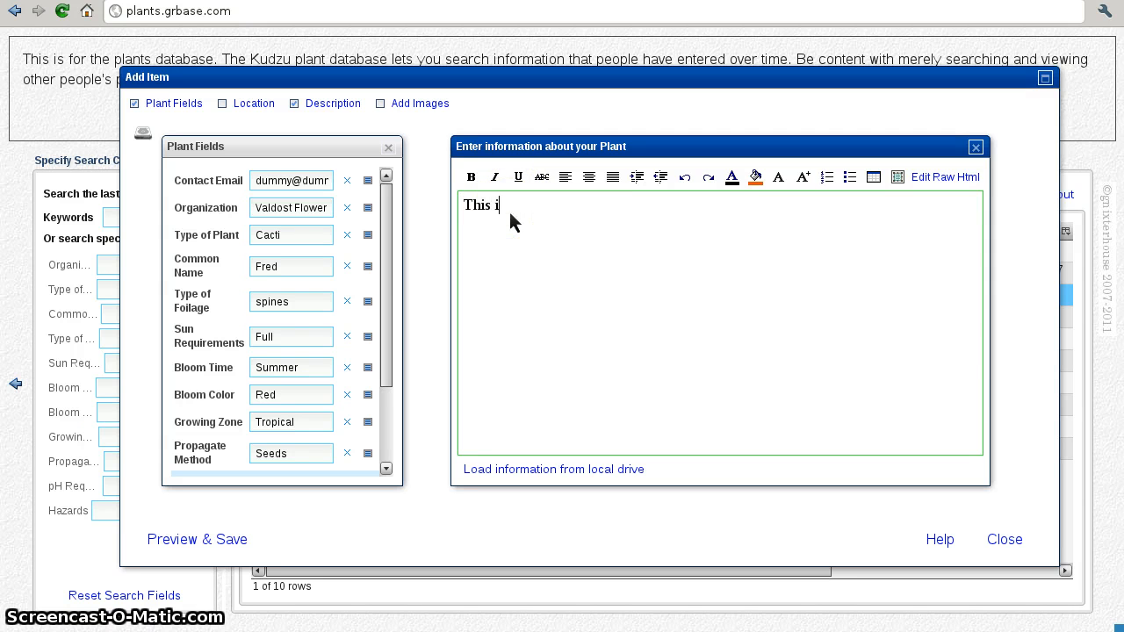
text(s a very good )
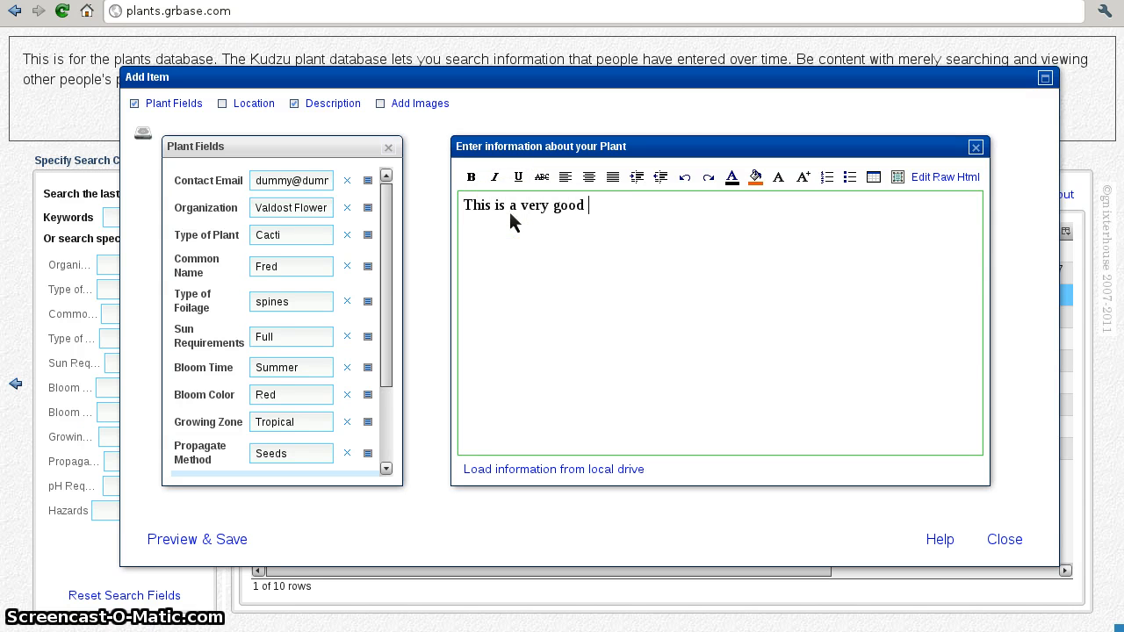
text(cactus. I)
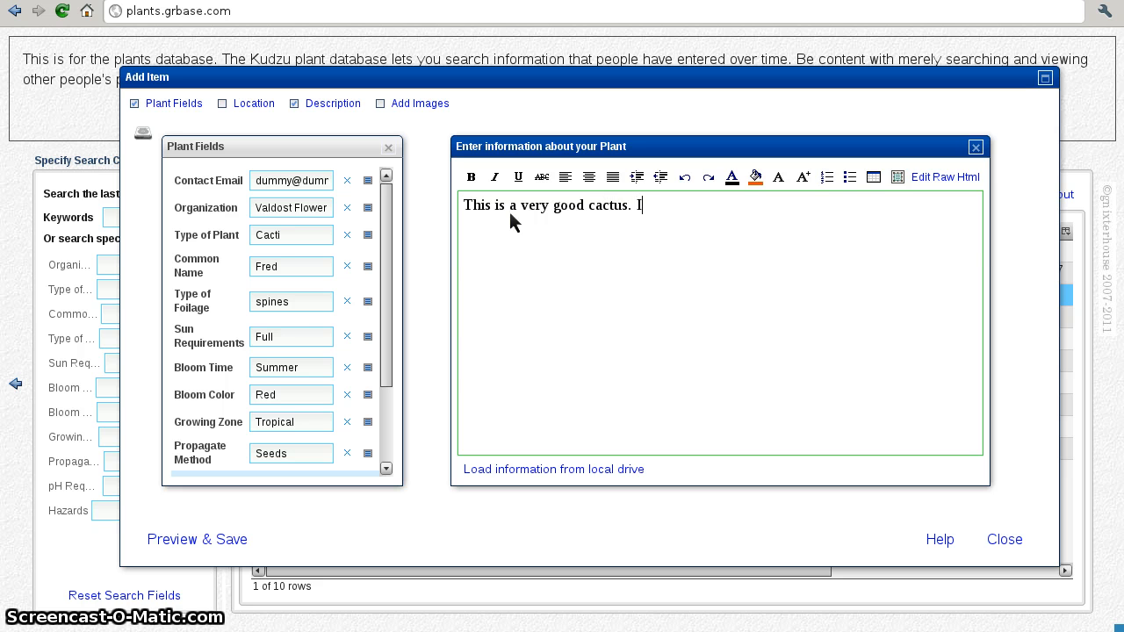
text( would )
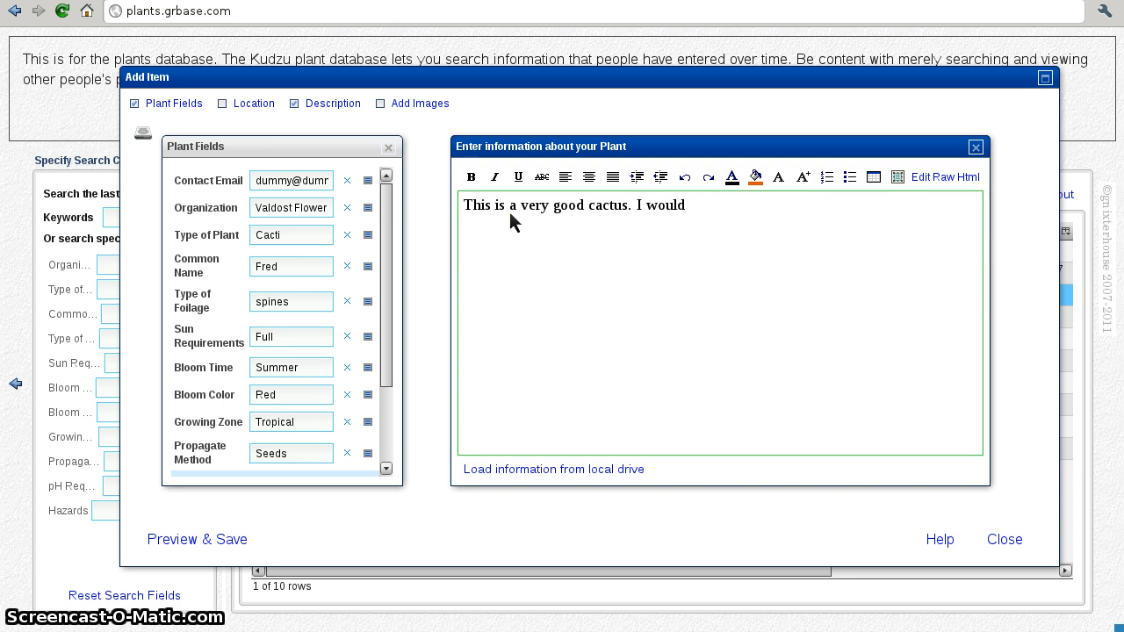
text(recom)
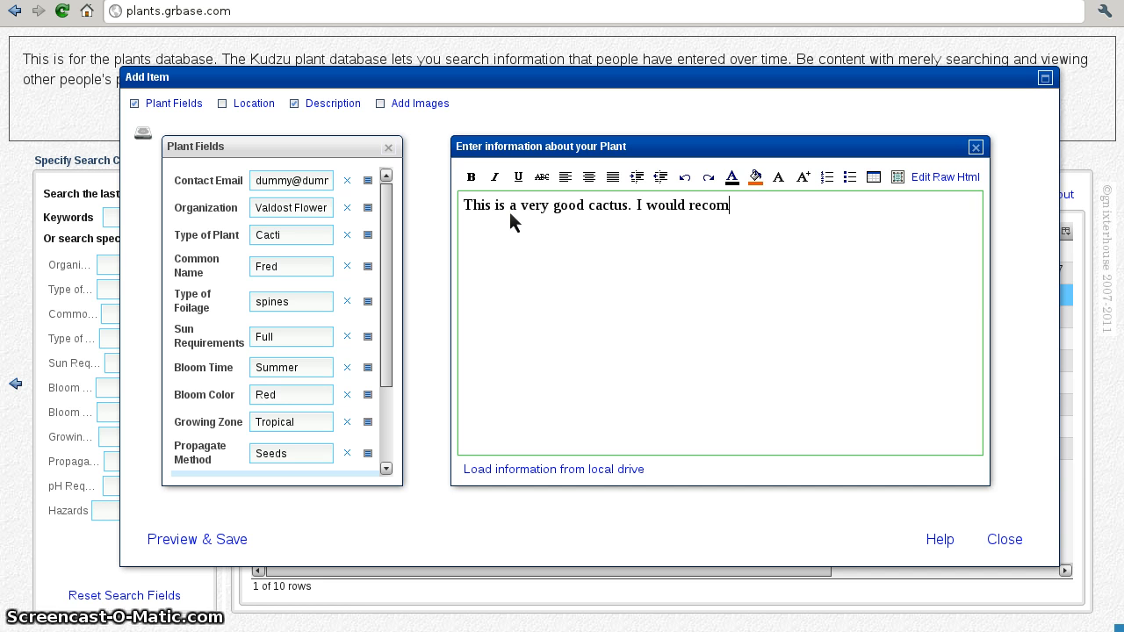
text(mend it)
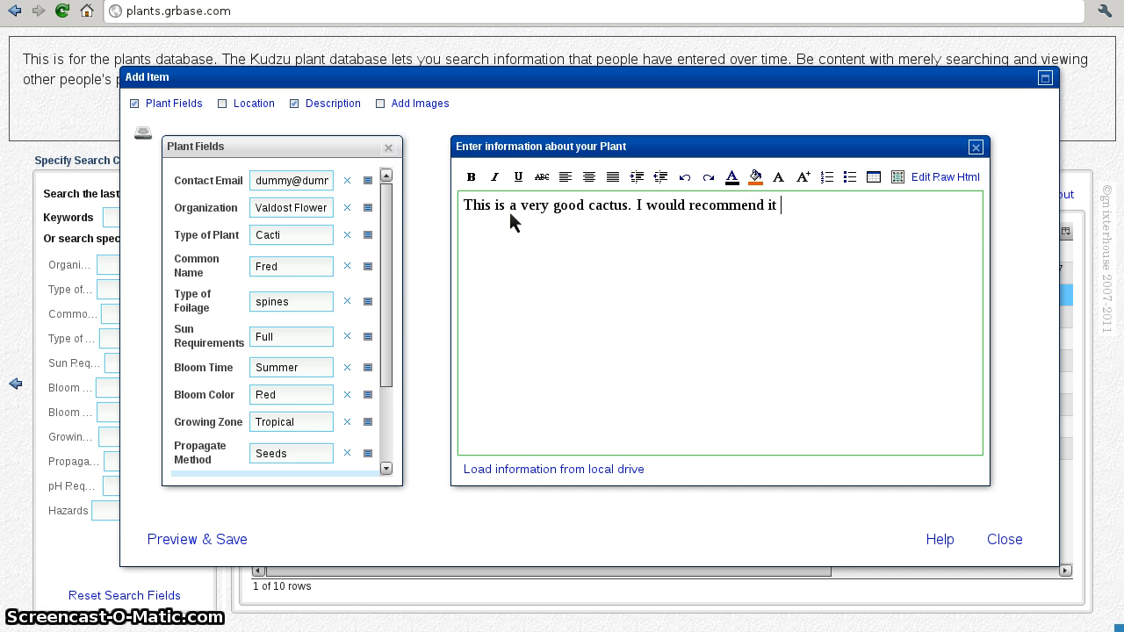
text( to anyone.)
click(549, 256)
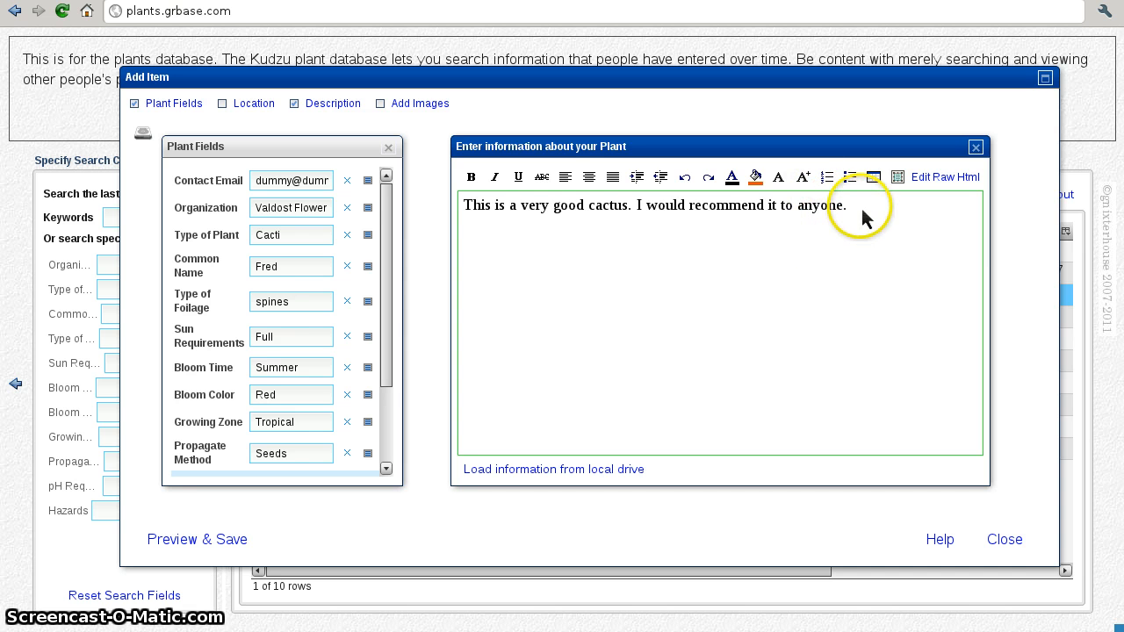
Step: Enlarge the word 'good' in the description with a bigger font size
drag(553, 208, 585, 216)
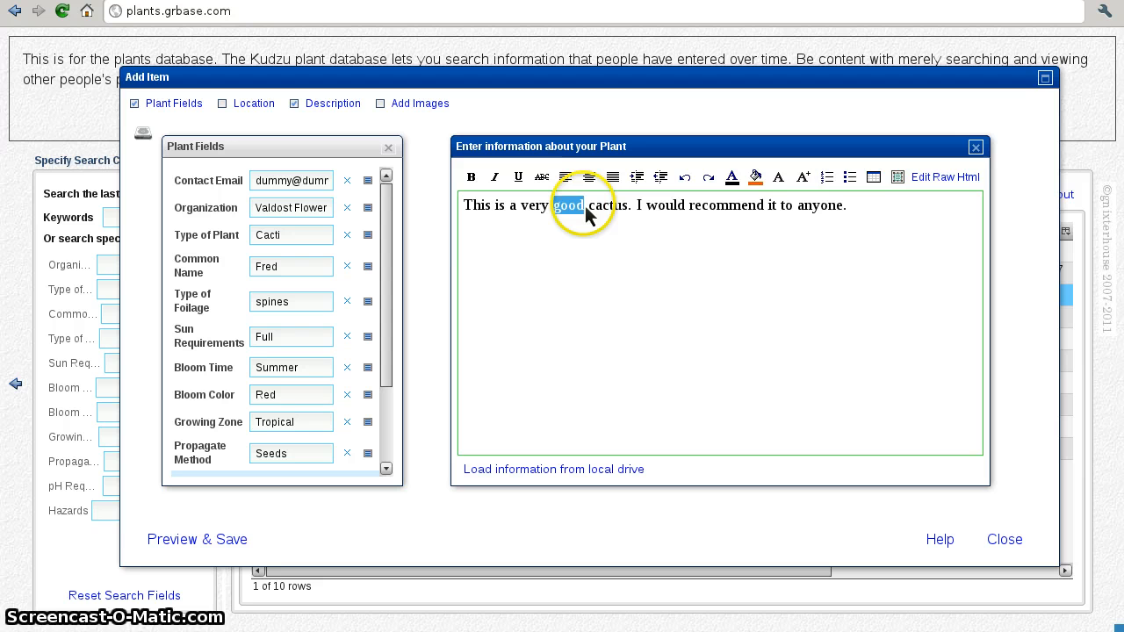
click(802, 177)
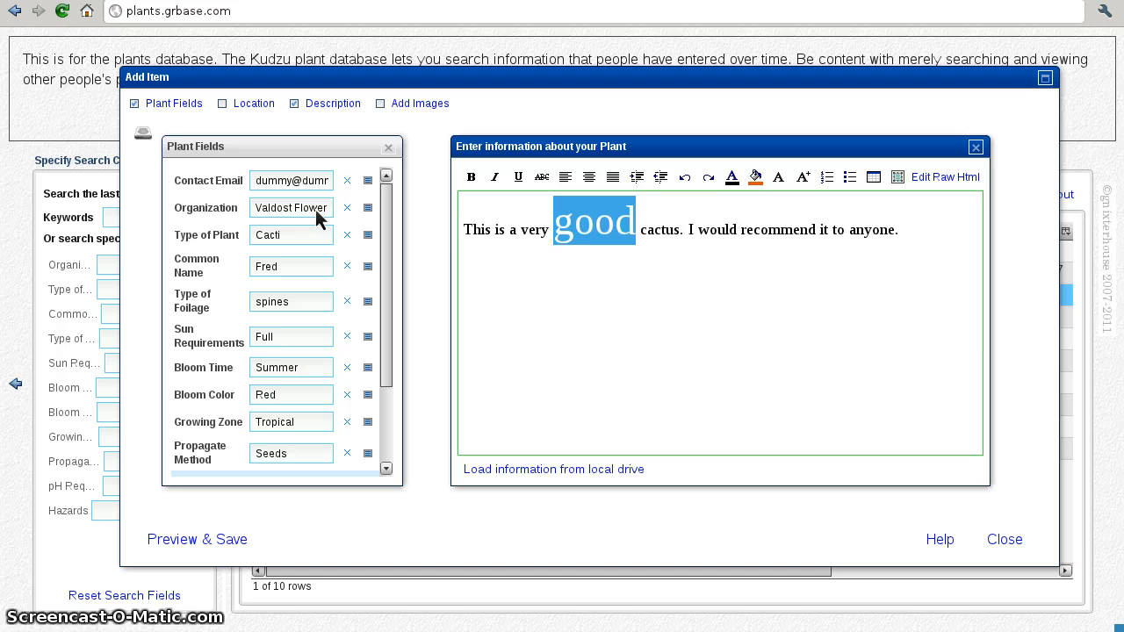
click(762, 292)
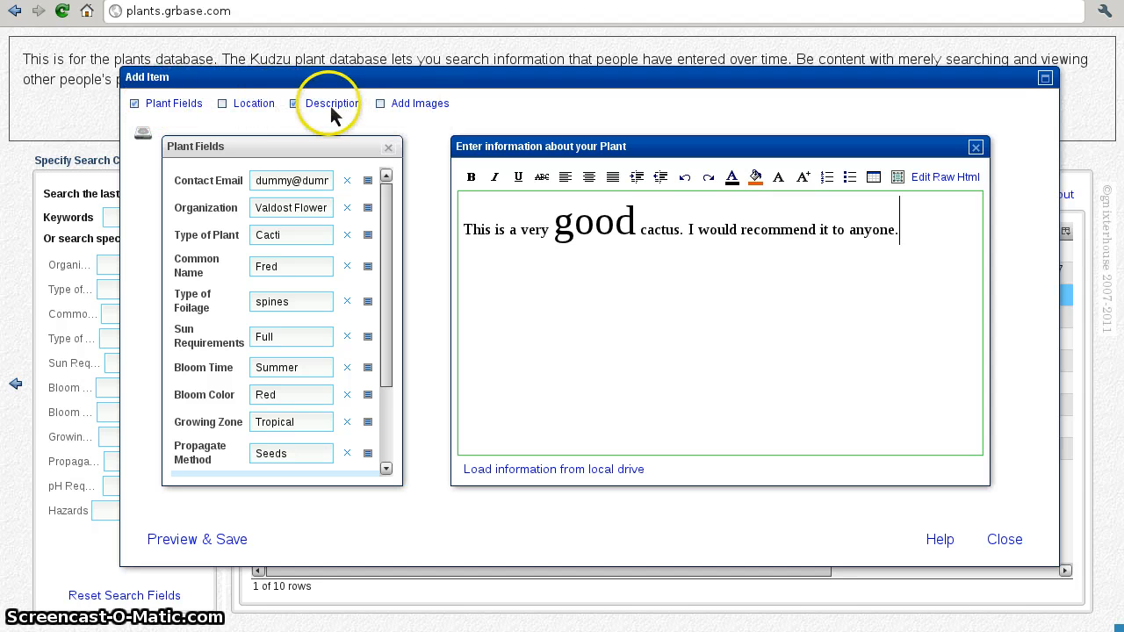
Step: Add the Location fields to the entry and set Country to USA
click(235, 102)
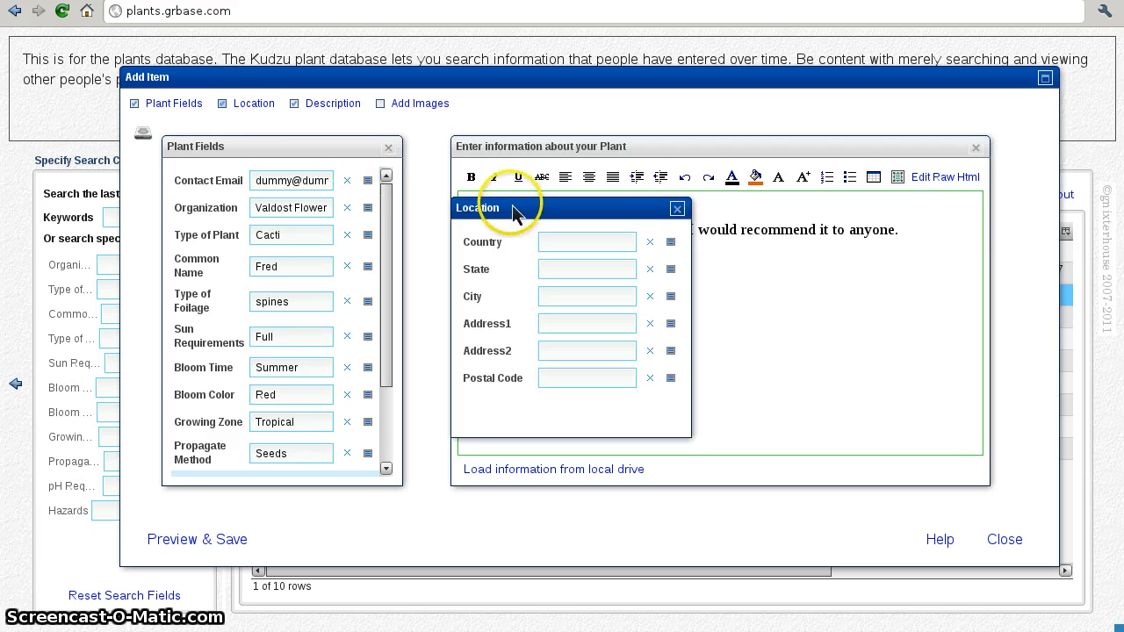
drag(524, 212, 496, 218)
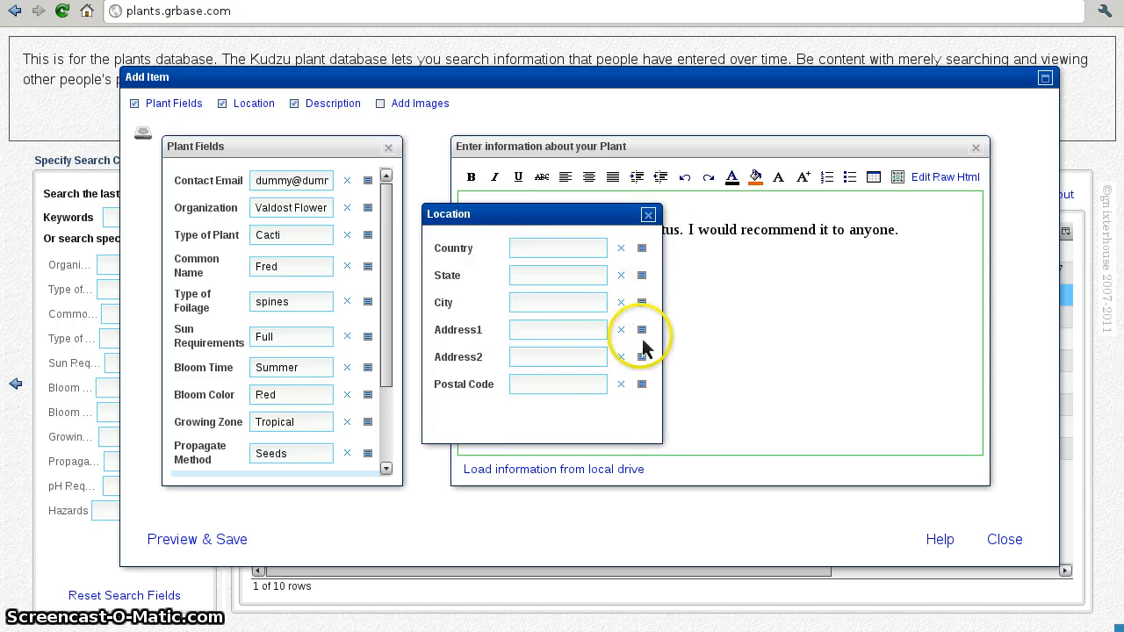
drag(661, 444, 671, 490)
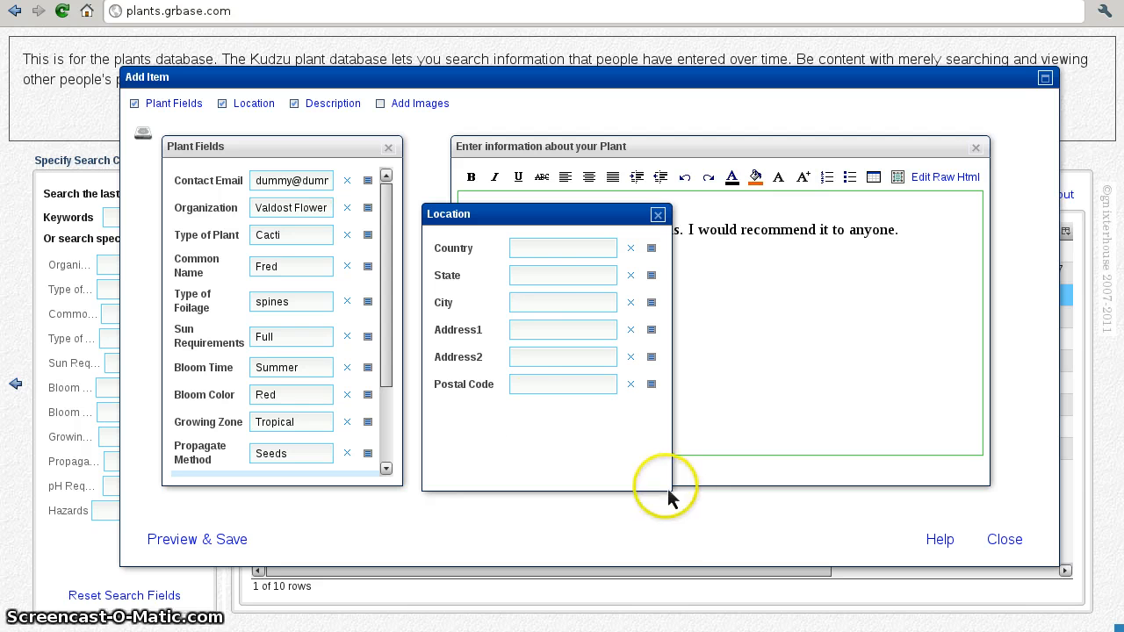
click(652, 248)
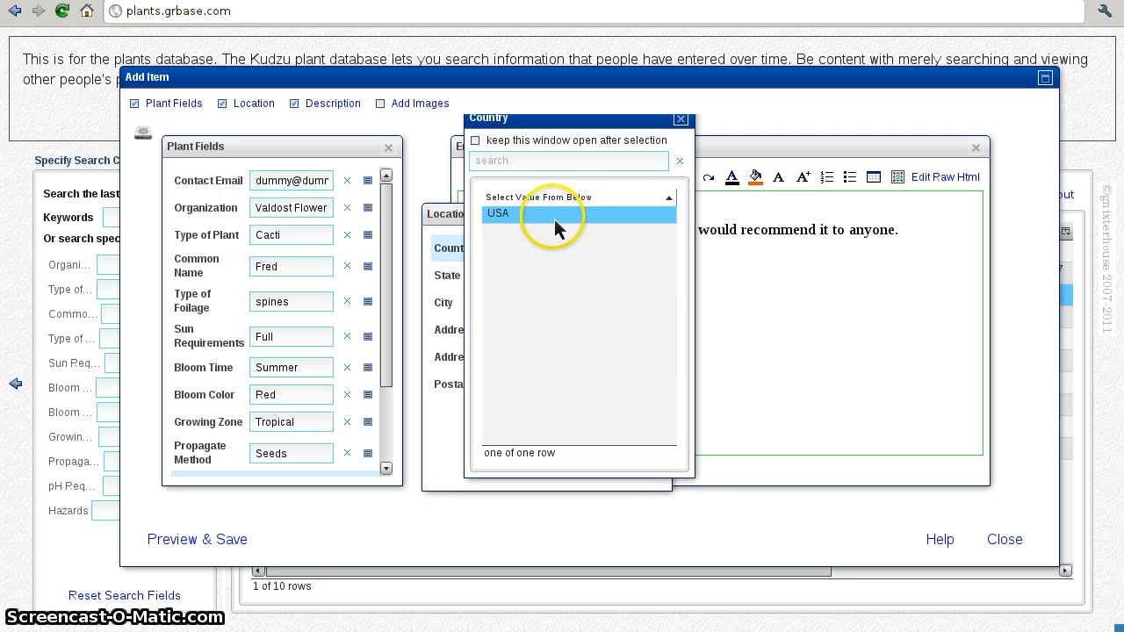
click(554, 219)
Step: Set State to New Mexico and City to Tatum, then close the location section
click(654, 275)
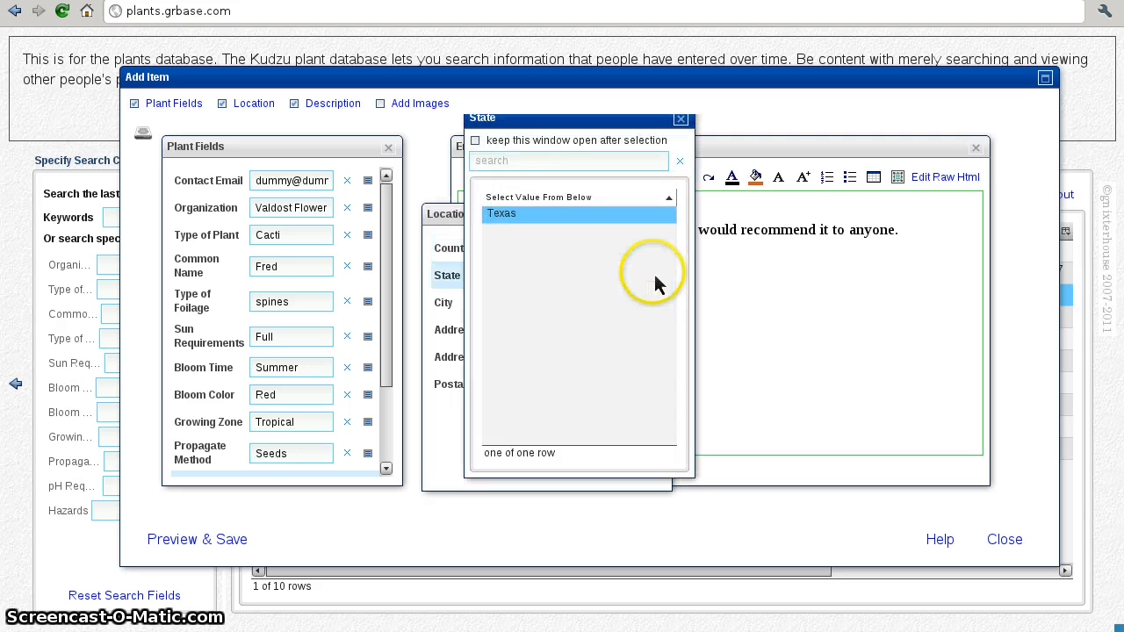
click(558, 215)
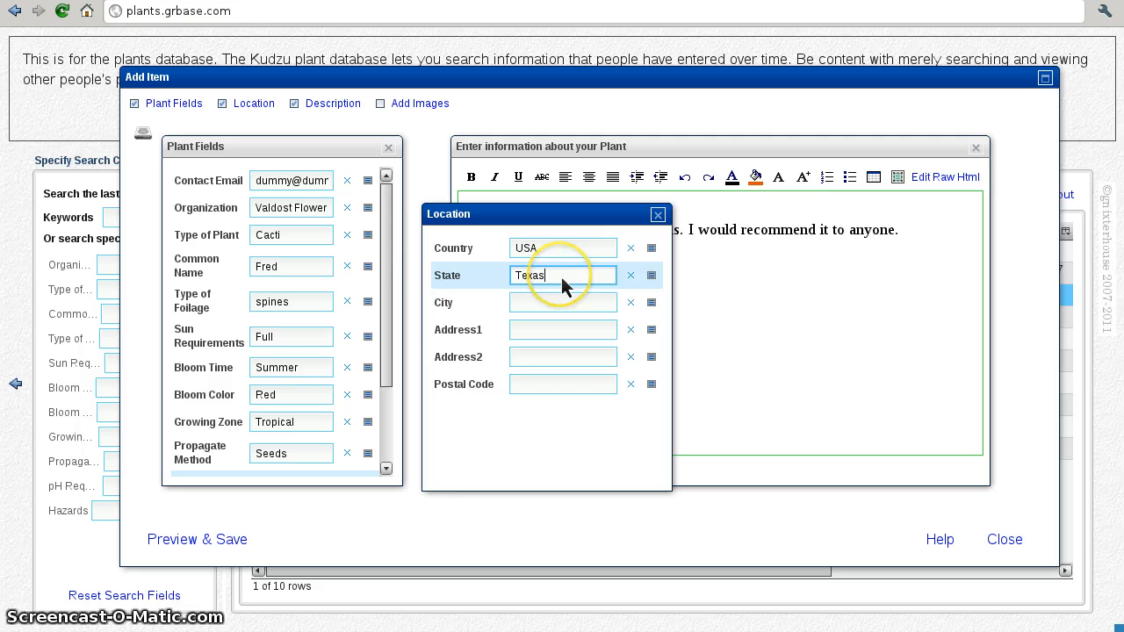
key(BackSpace)
key(BackSpace)
key(BackSpace)
key(BackSpace)
key(BackSpace)
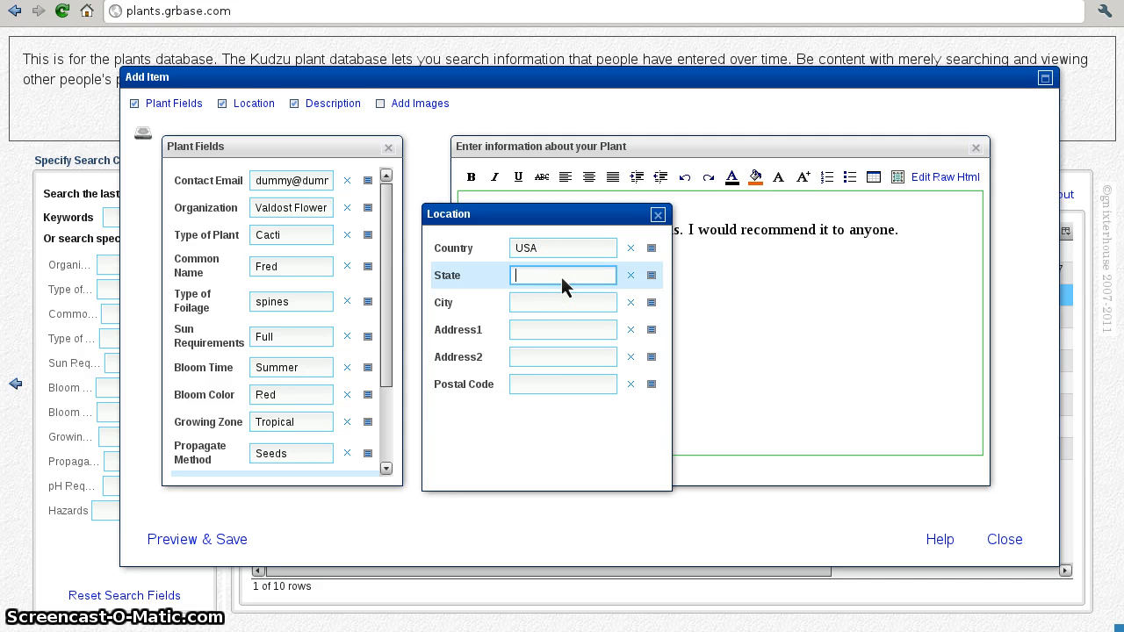
text(New Me)
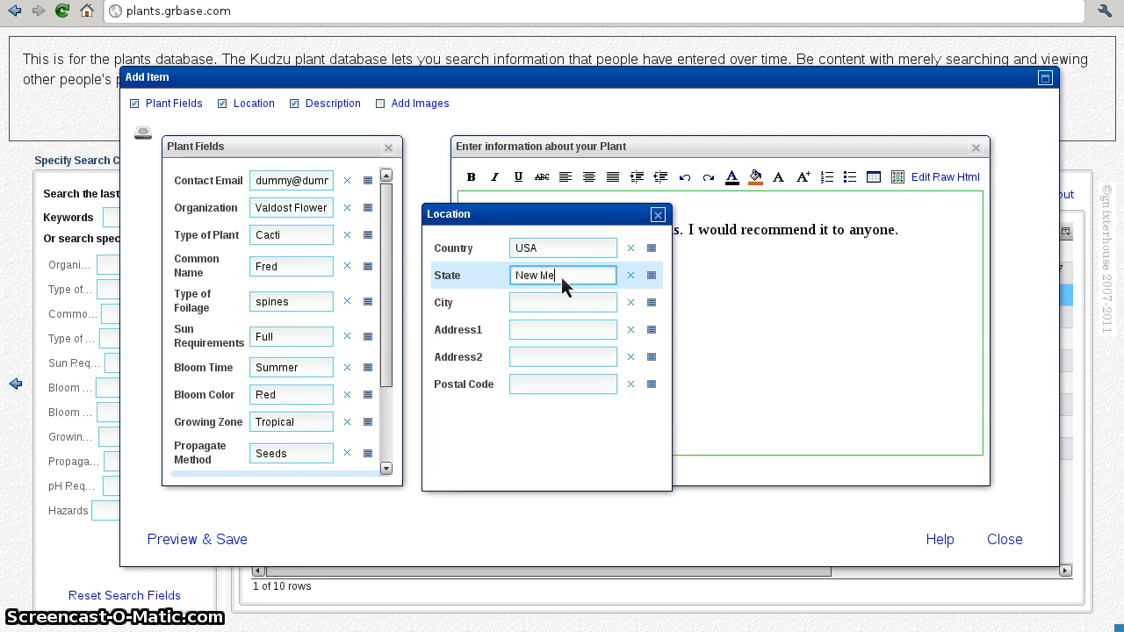
text(xico)
click(559, 305)
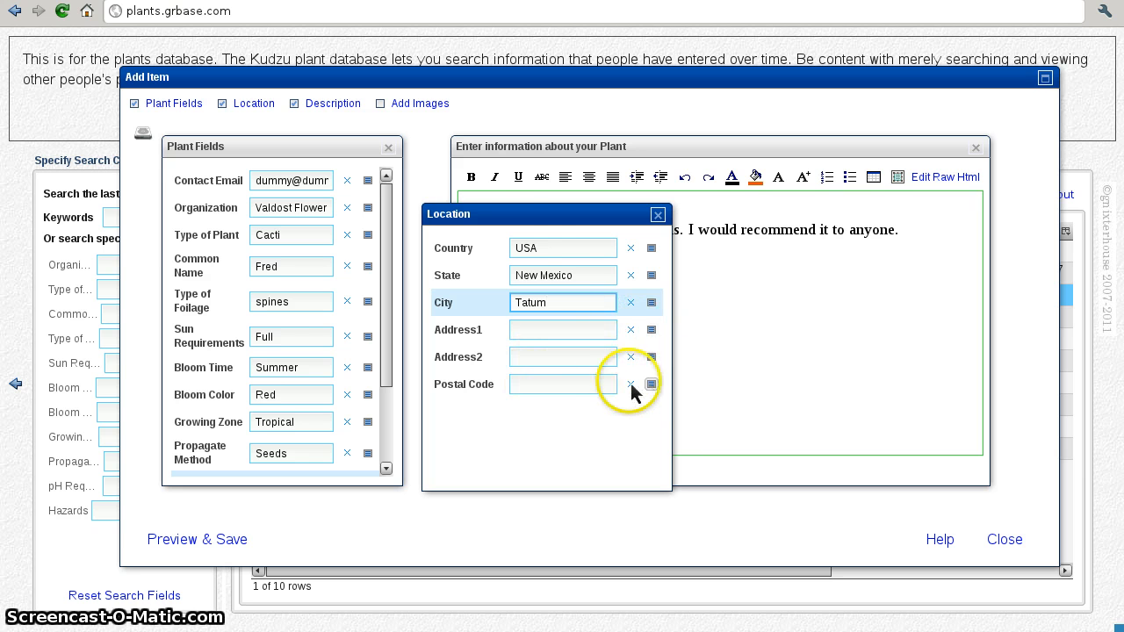
drag(487, 218, 479, 223)
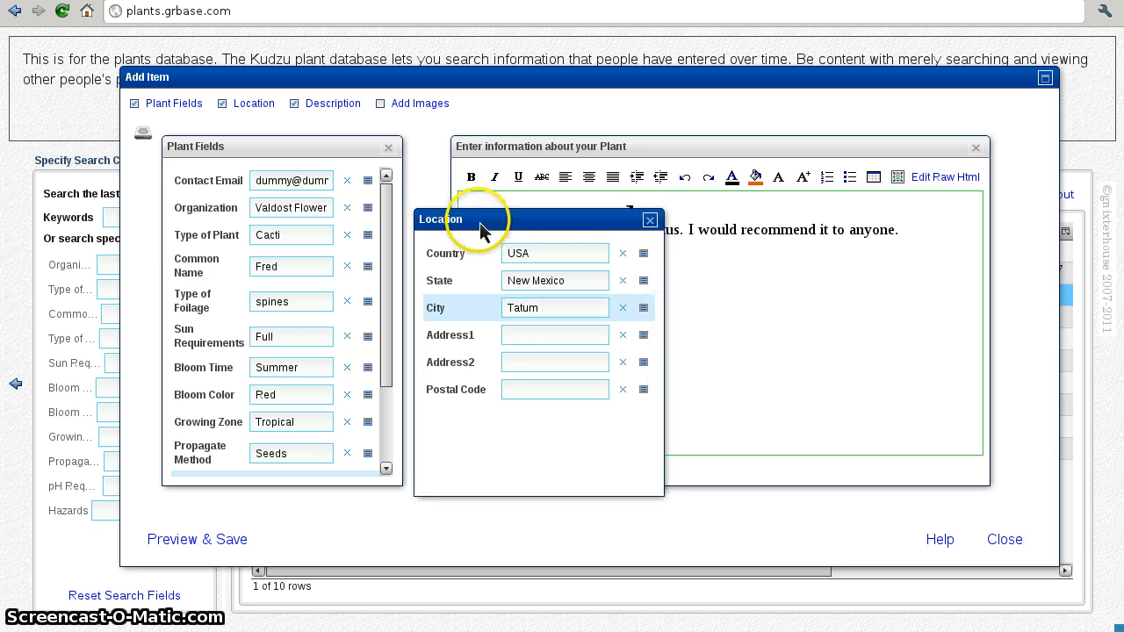
click(253, 103)
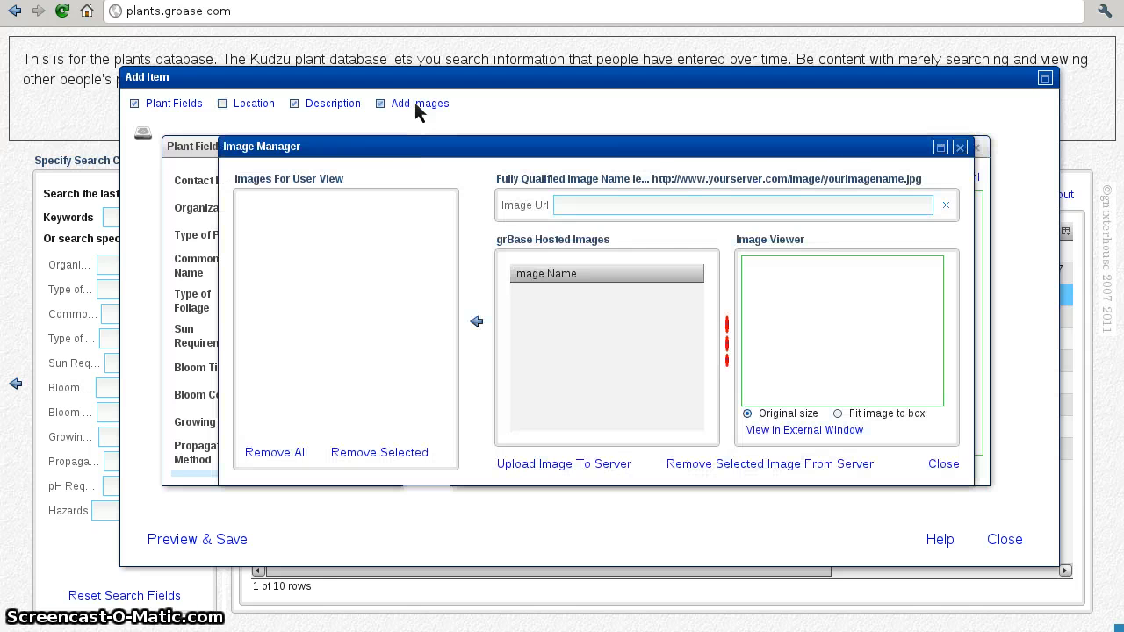
Step: Shift the Image Manager aside and start uploading an image from the computer
click(400, 151)
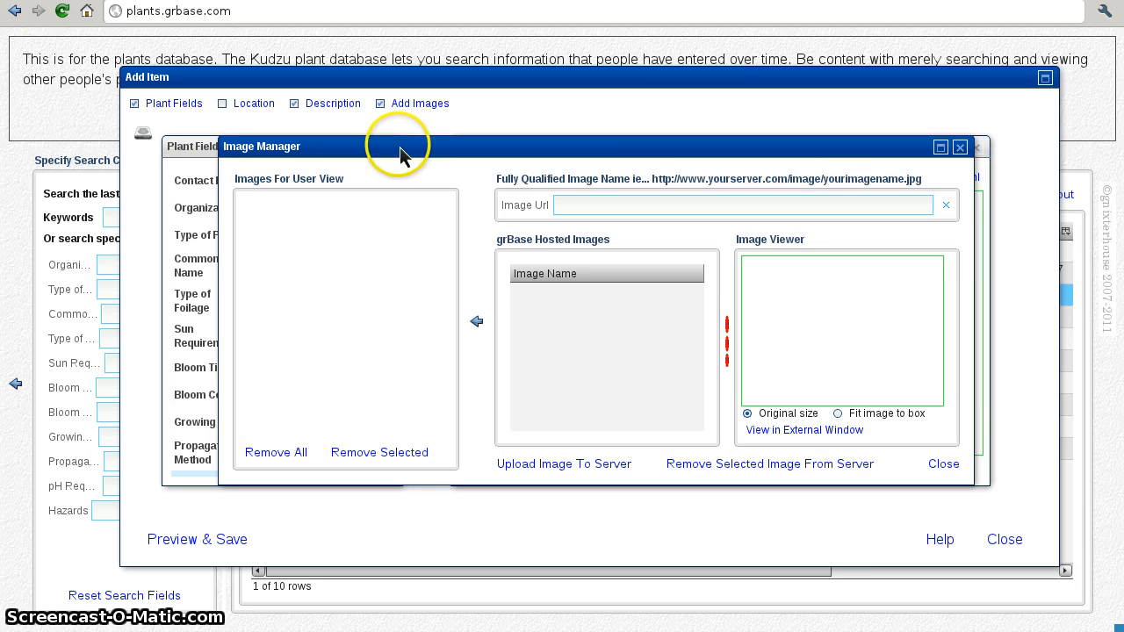
drag(400, 151, 385, 121)
click(284, 322)
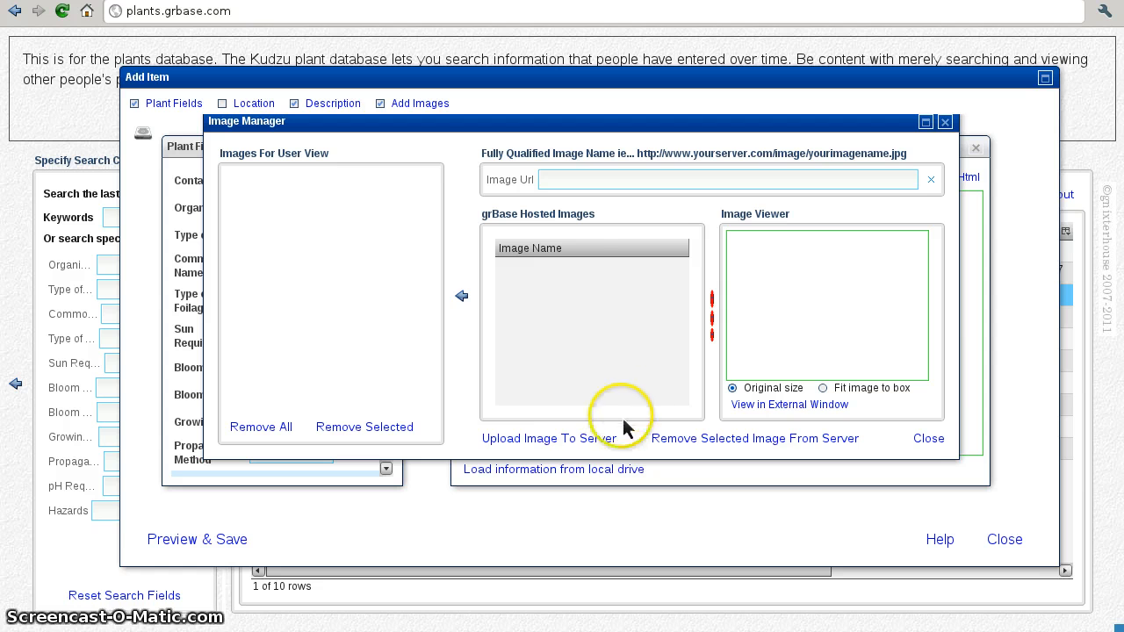
click(576, 438)
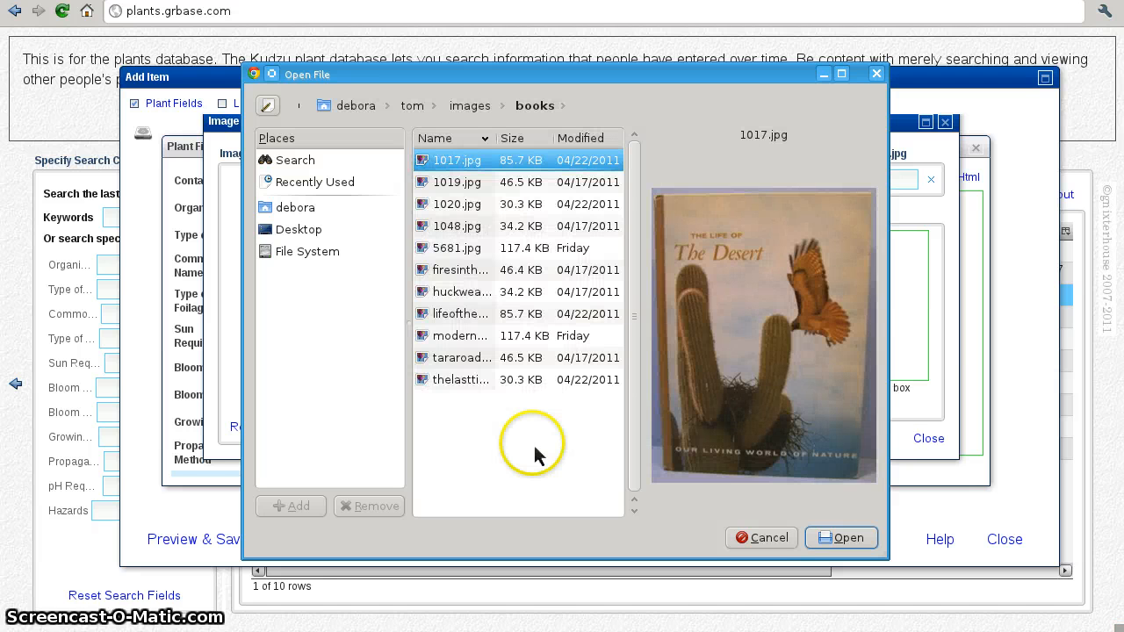
Step: From the images folder, upload 043004rainbow.jpg, moremoreveggies71004.jpg and okra61804.jpg
click(479, 112)
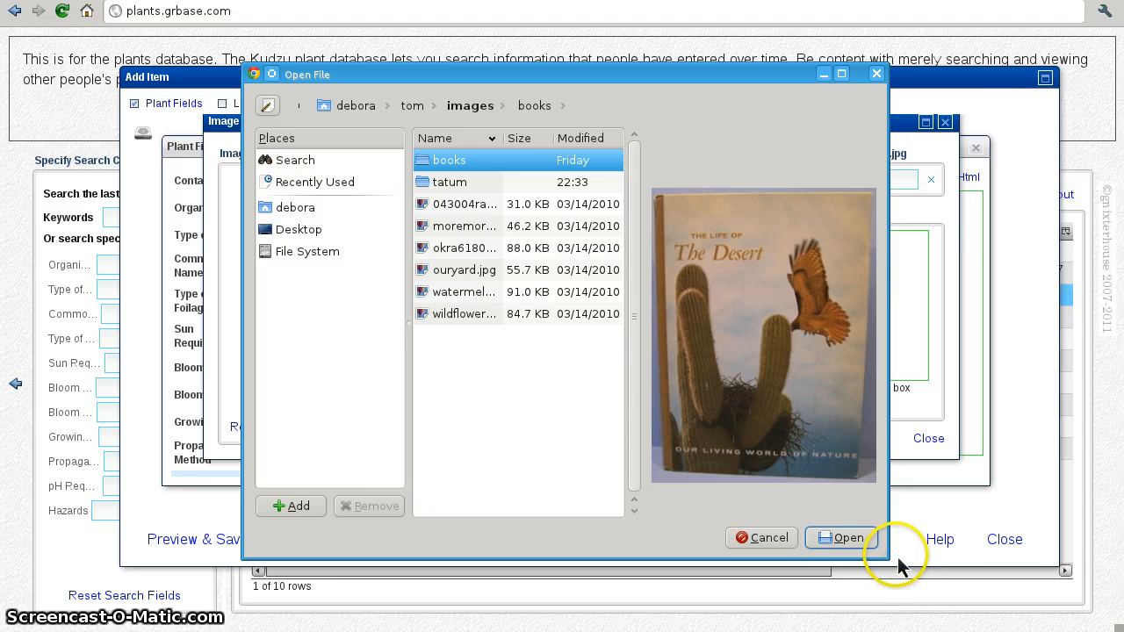
drag(898, 564, 1034, 543)
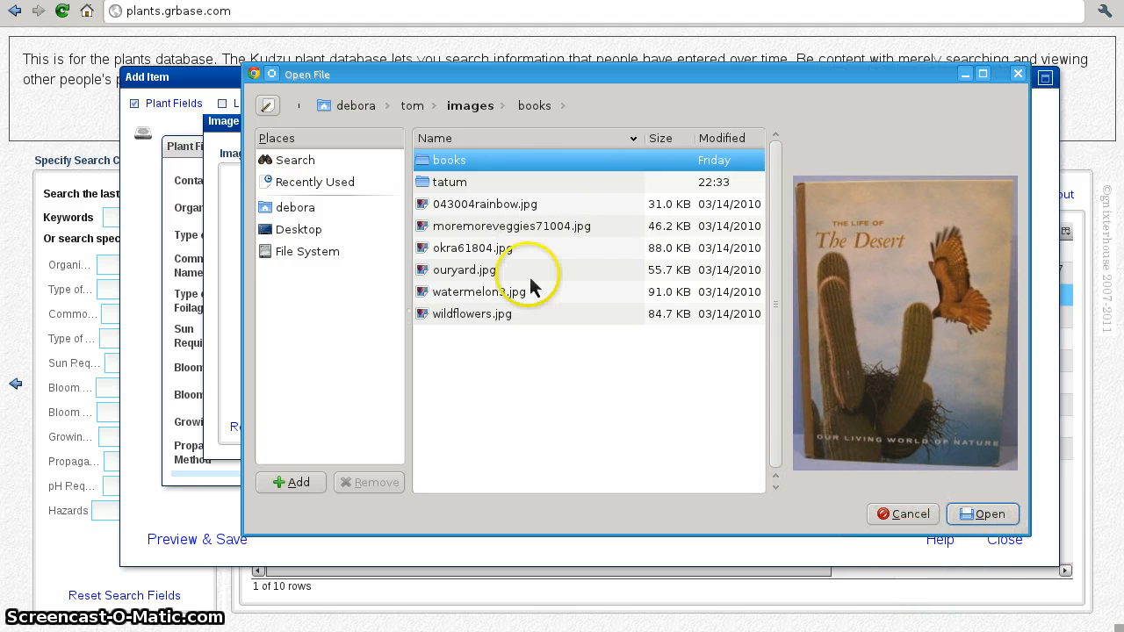
click(505, 208)
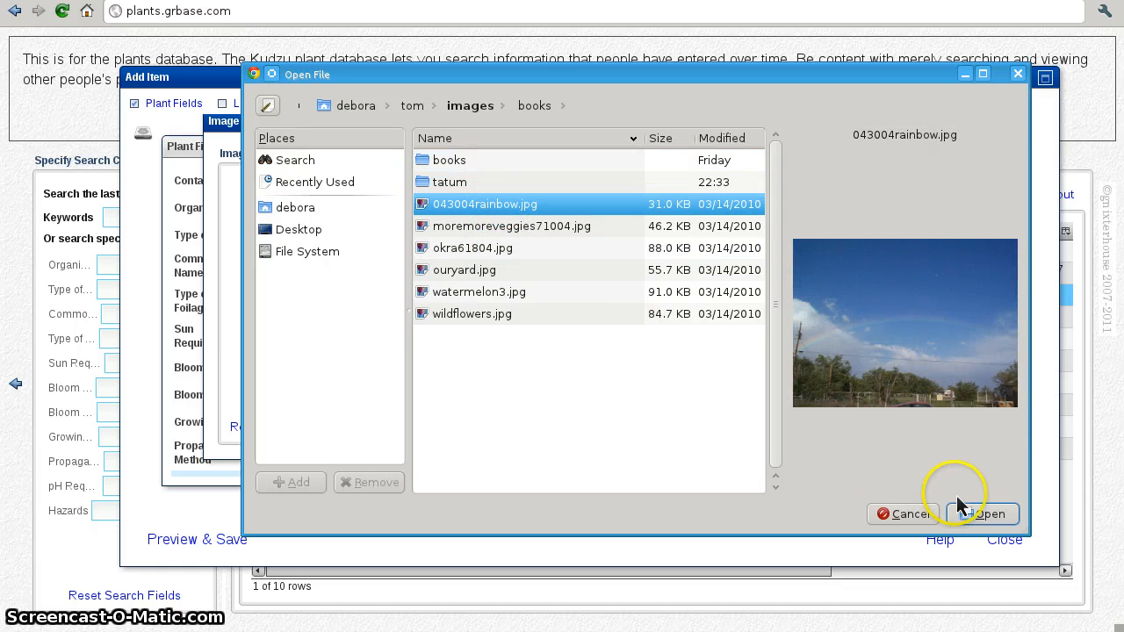
click(982, 516)
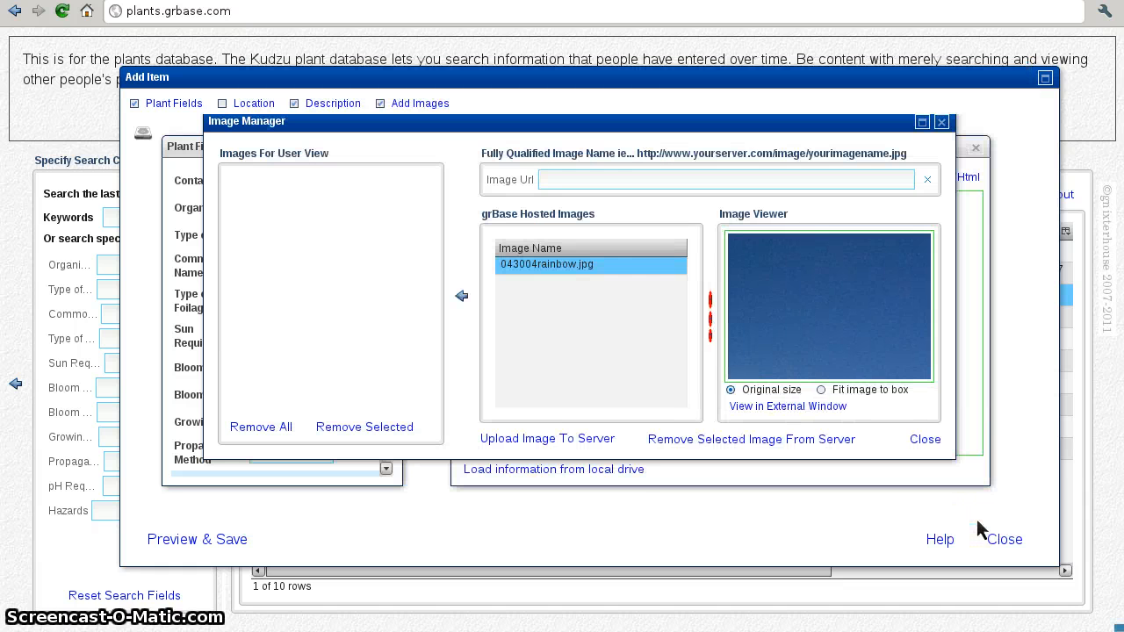
click(589, 442)
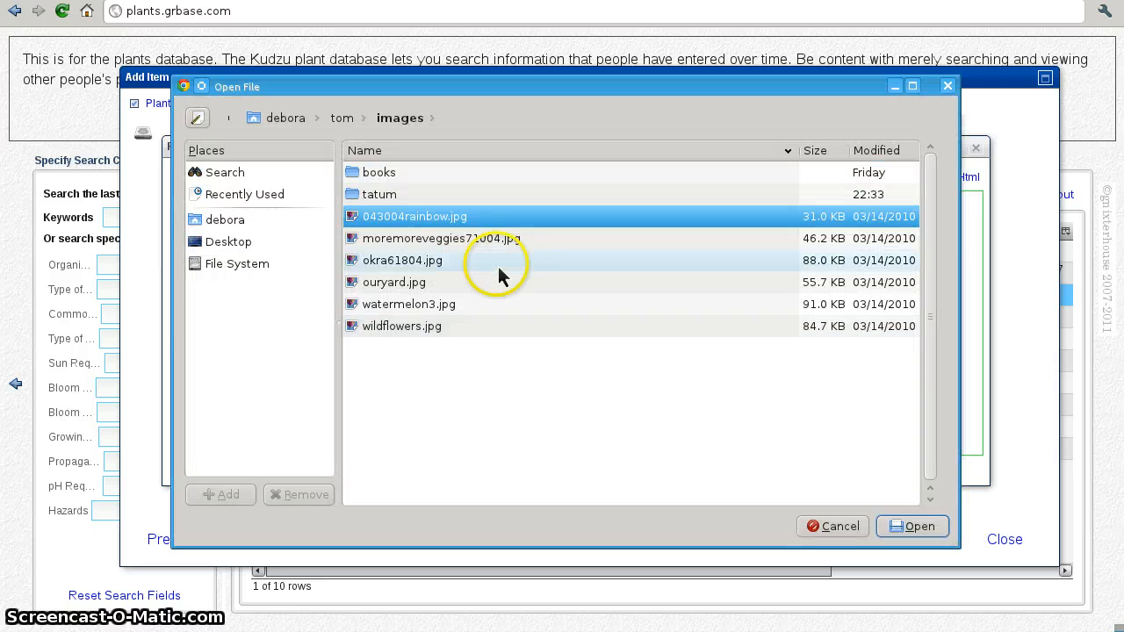
click(492, 241)
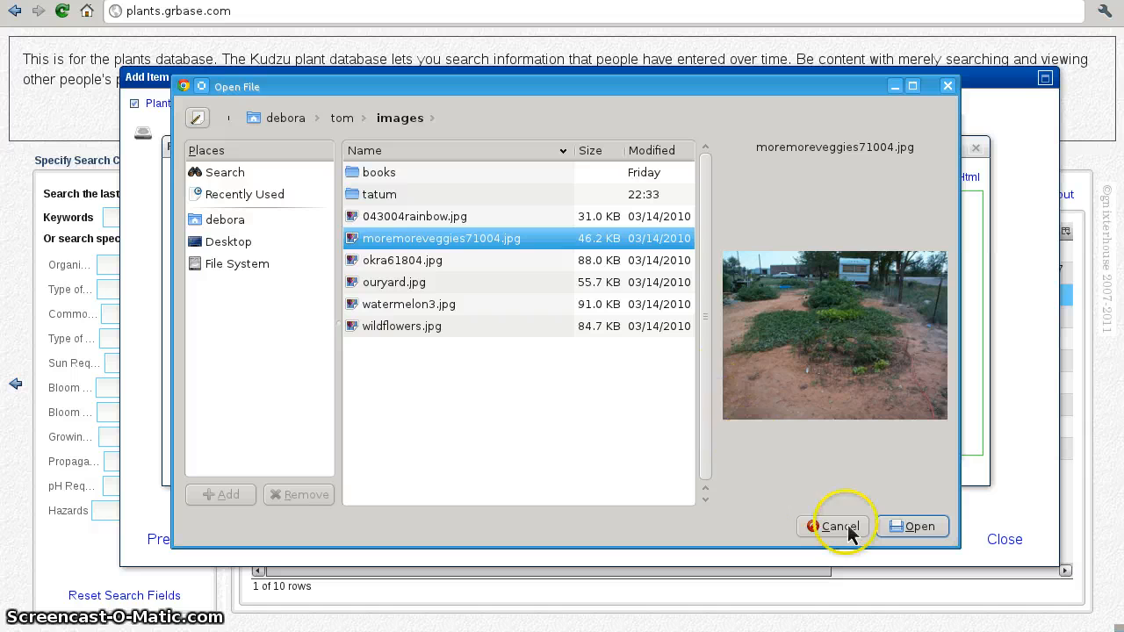
click(902, 530)
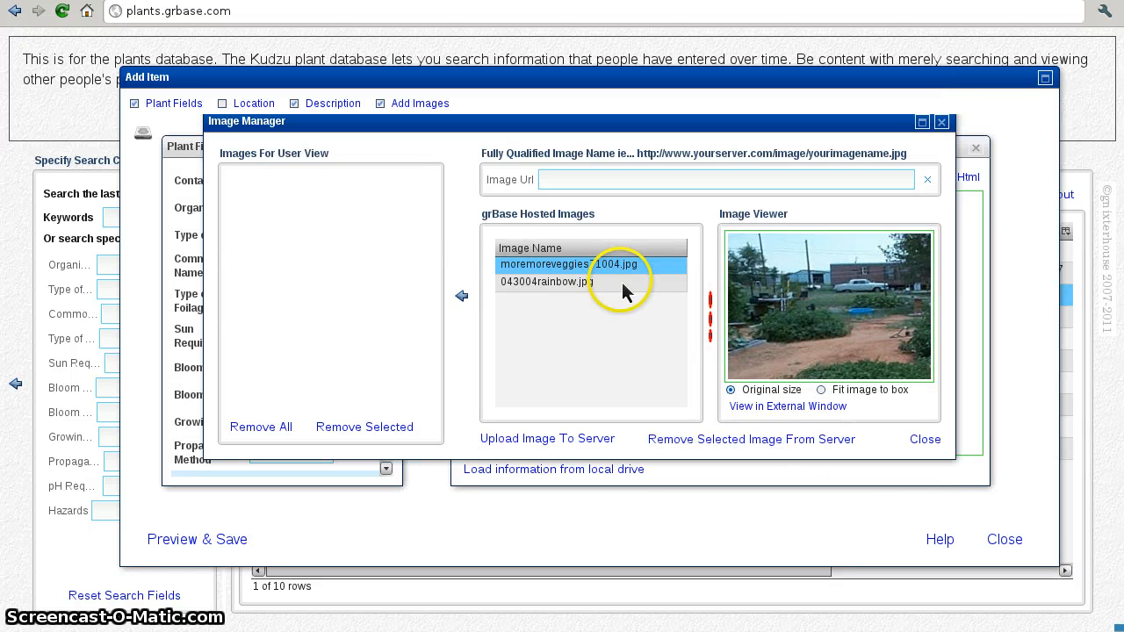
click(554, 439)
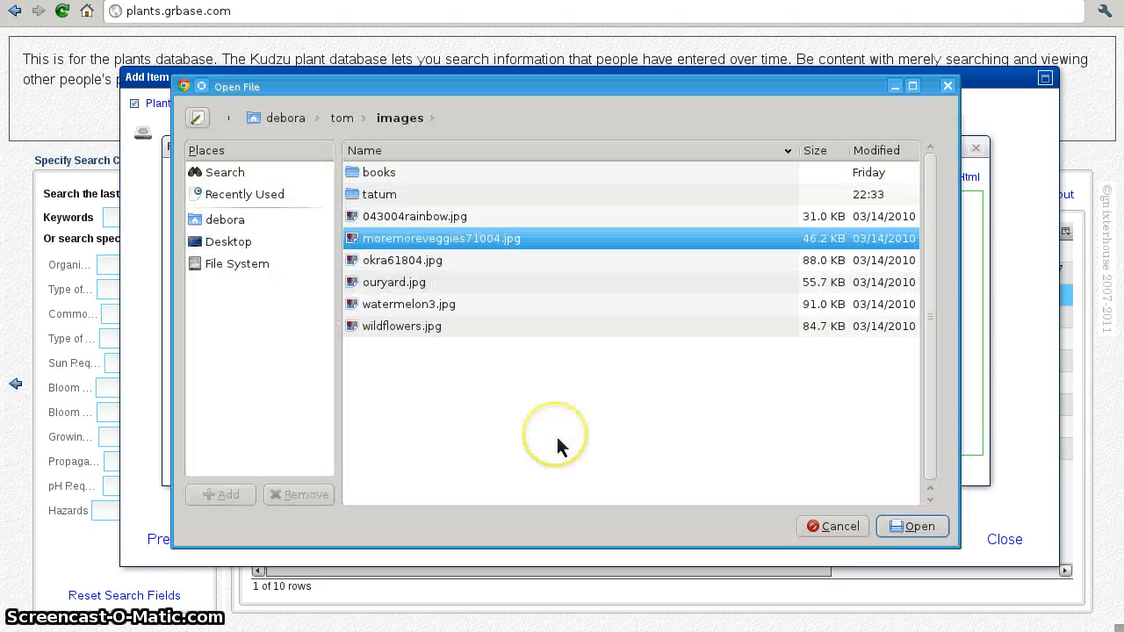
click(417, 260)
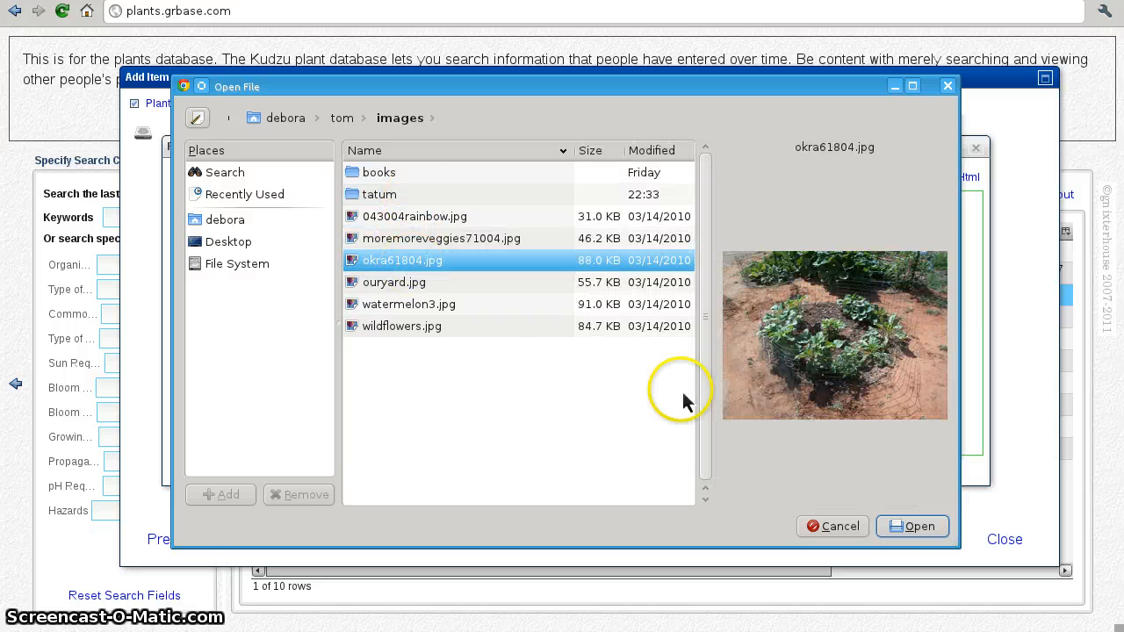
click(900, 519)
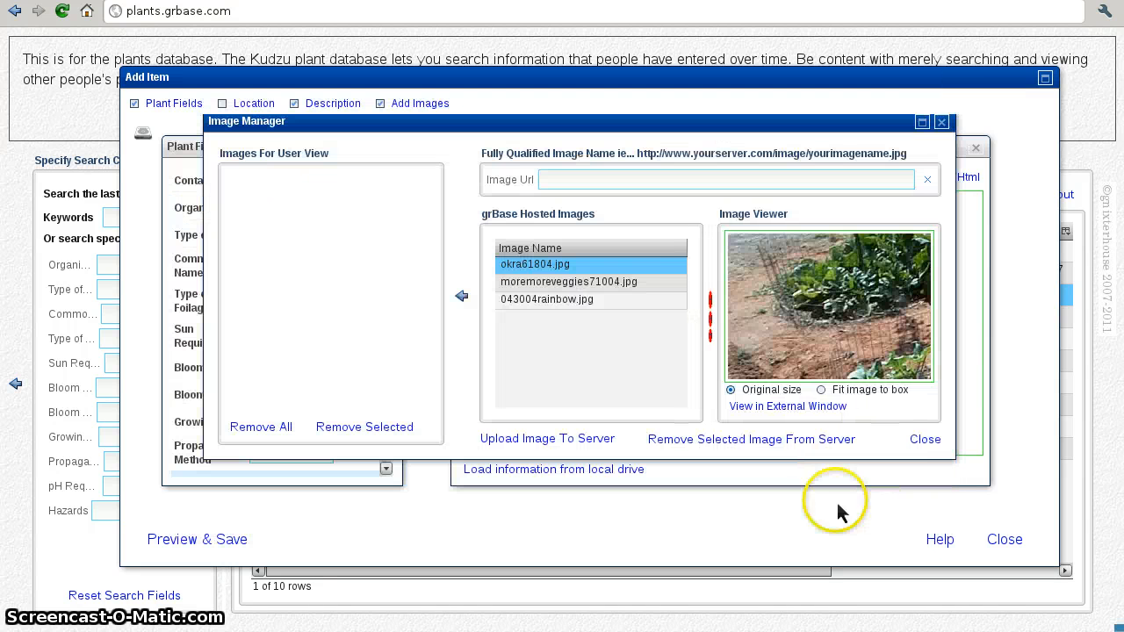
Step: Upload ouryard.jpg, watermelon3.jpg and wildflowers.jpg, previewing 043004rainbow.jpg along the way
click(526, 439)
click(405, 282)
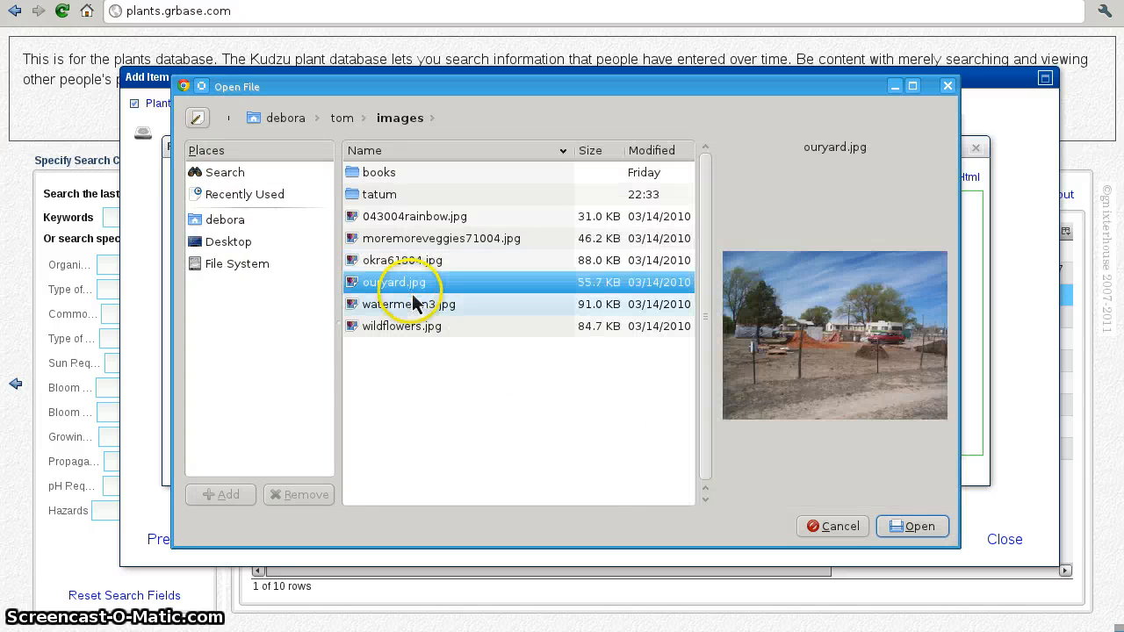
click(918, 527)
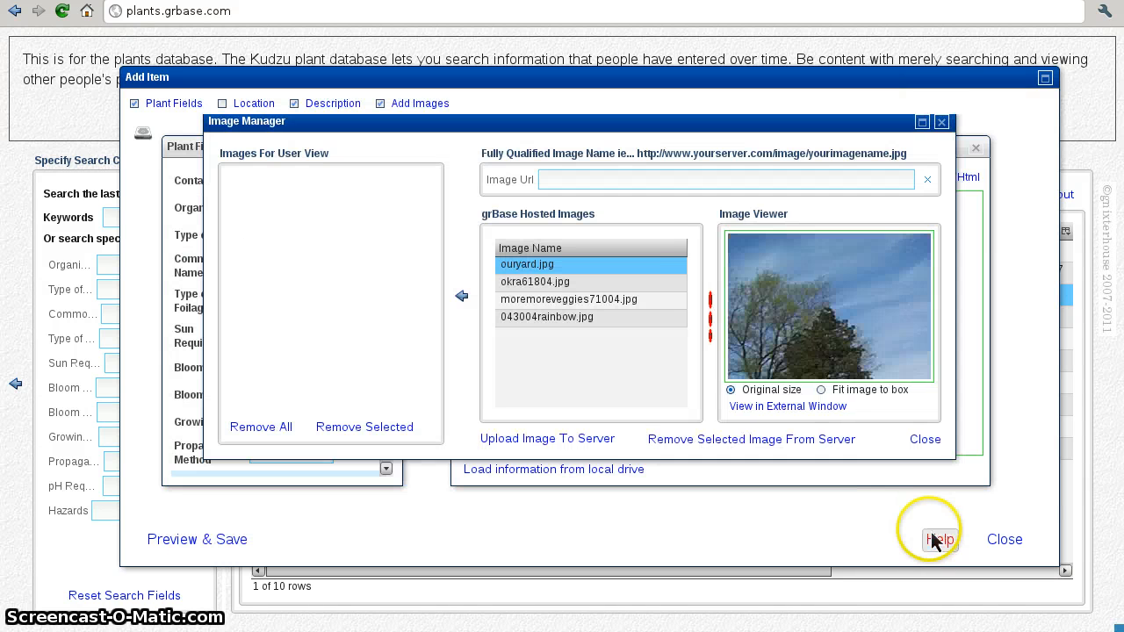
click(560, 439)
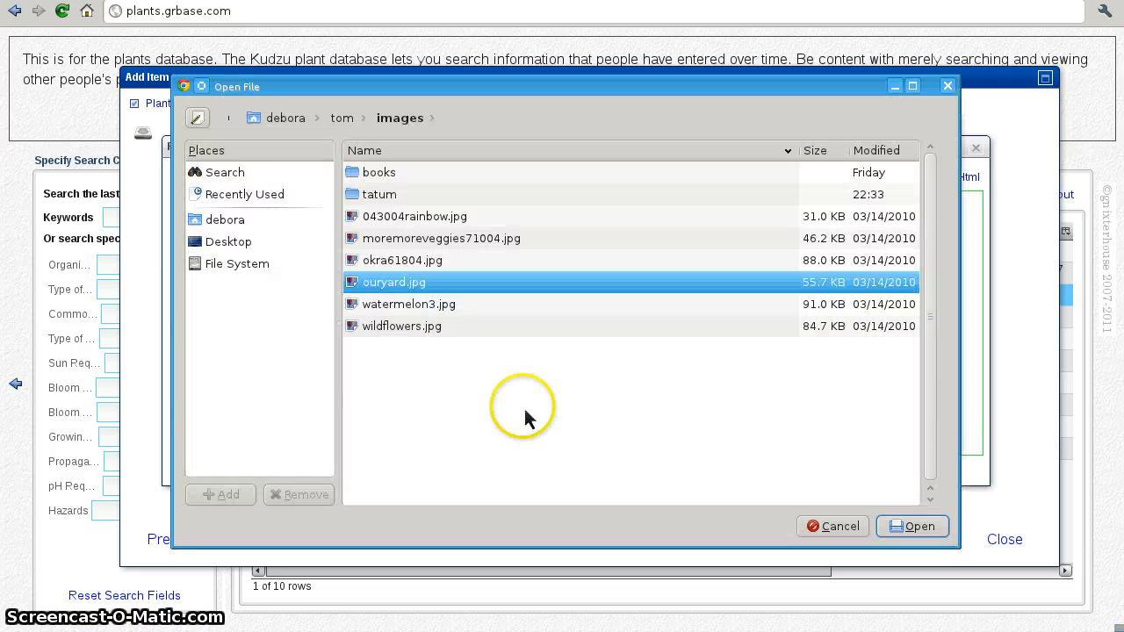
click(420, 307)
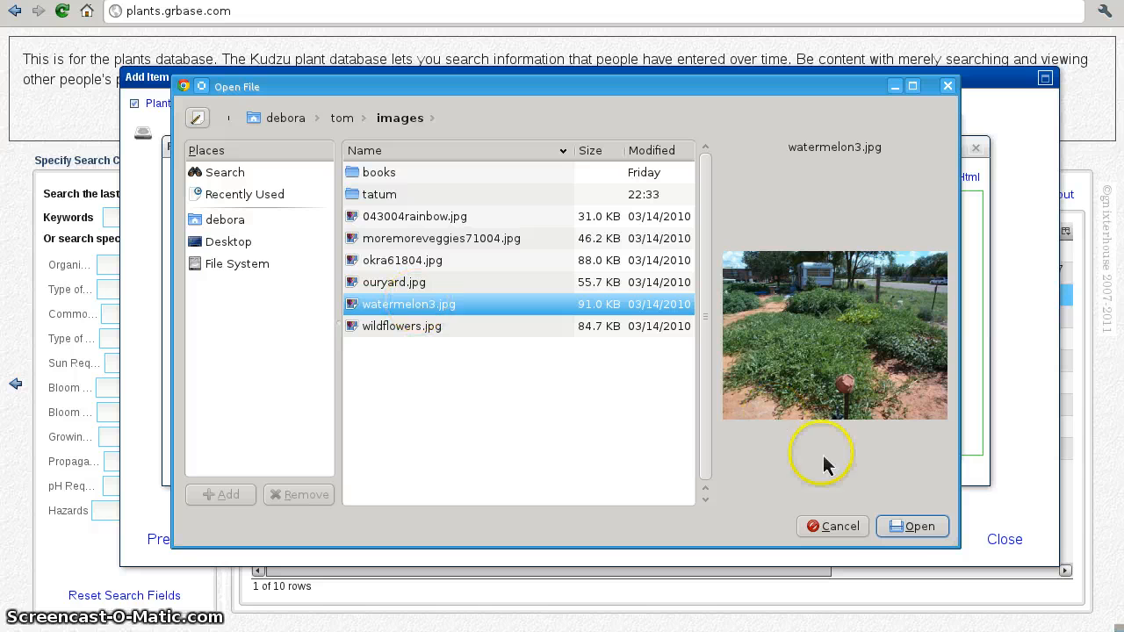
click(913, 526)
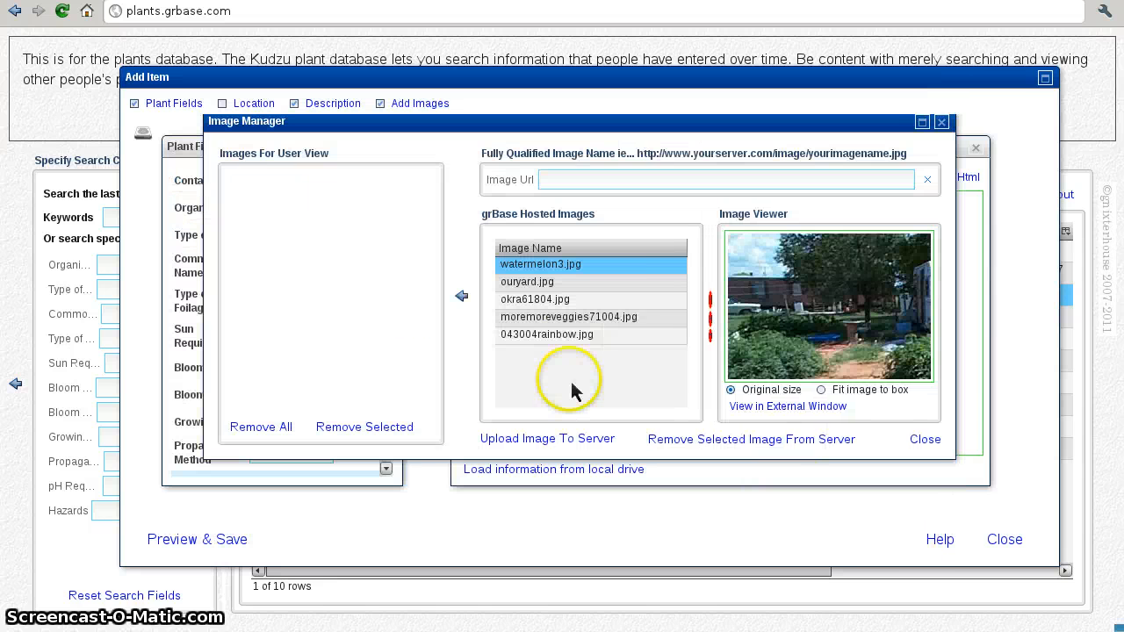
click(549, 340)
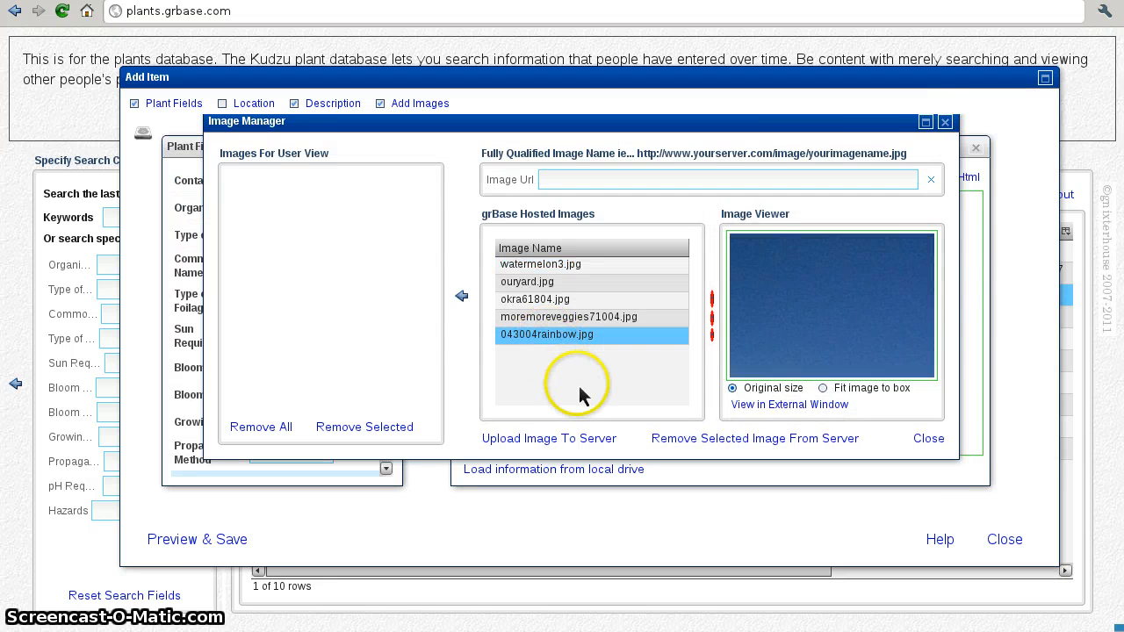
click(572, 436)
click(439, 329)
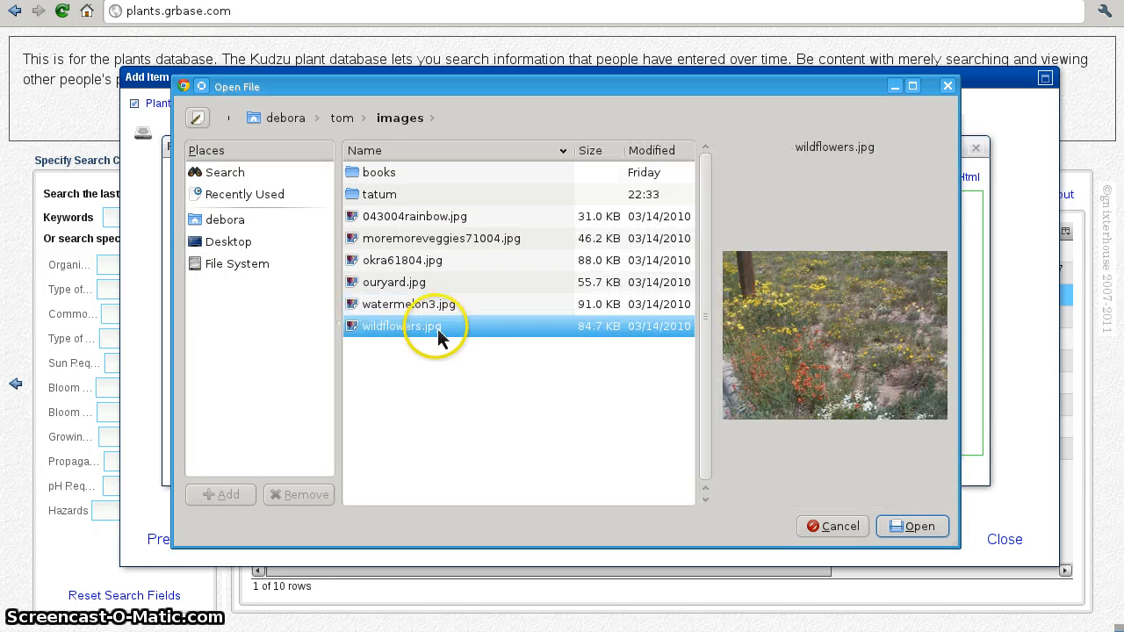
click(912, 525)
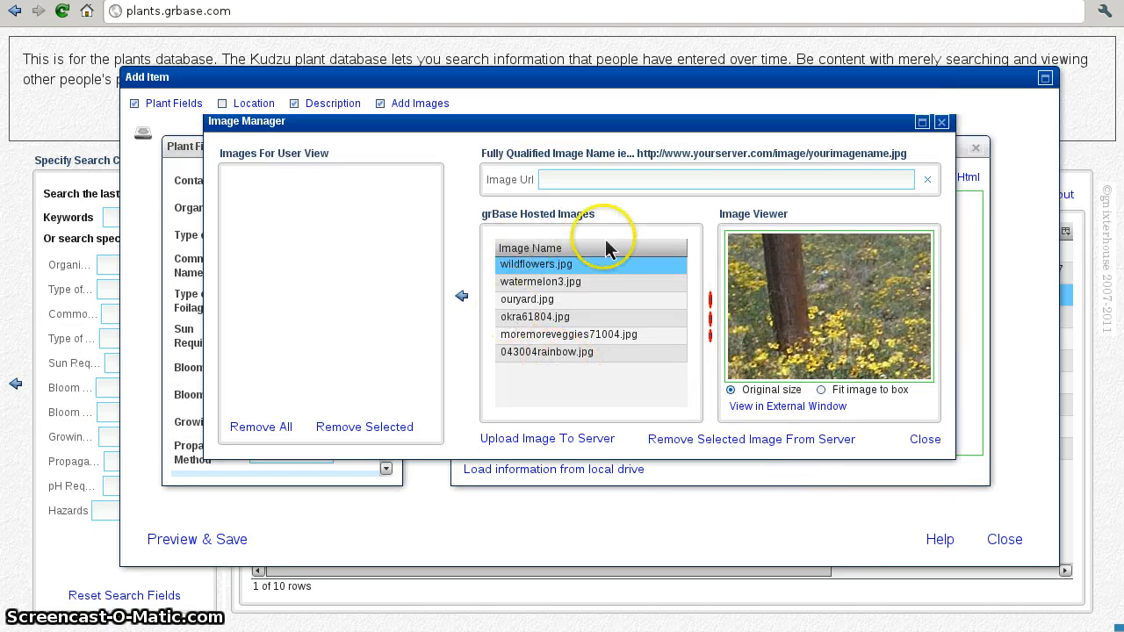
mouse_move(547, 217)
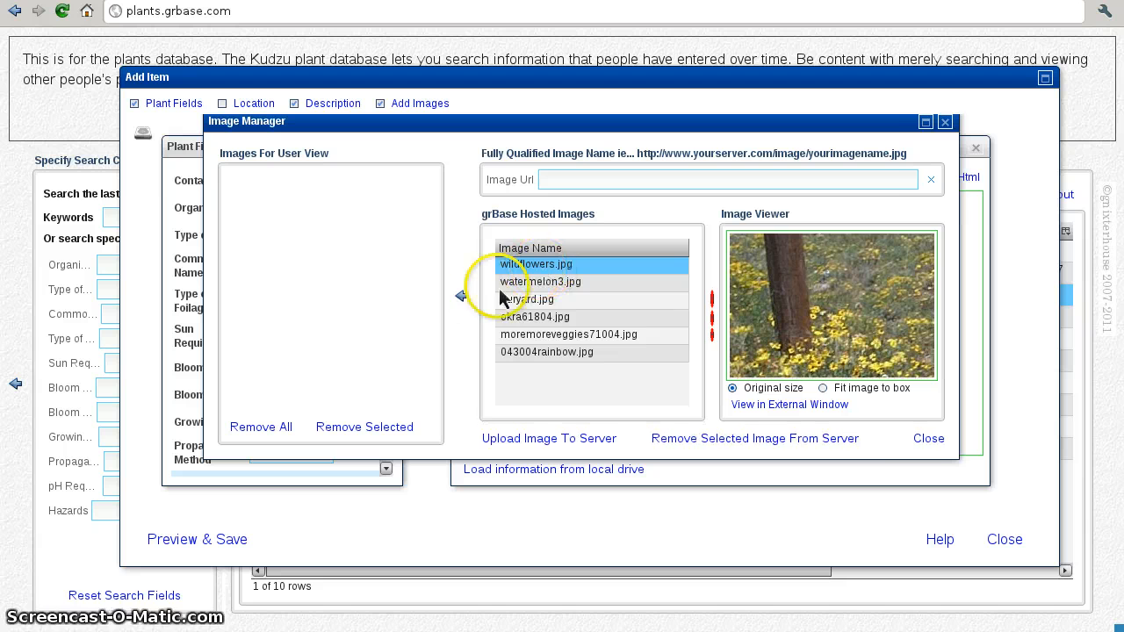
Step: Add wildflowers, watermelon3, ouryard, okra61804, moremoreveggies71004 and 043004rainbow to Images For User View
click(460, 298)
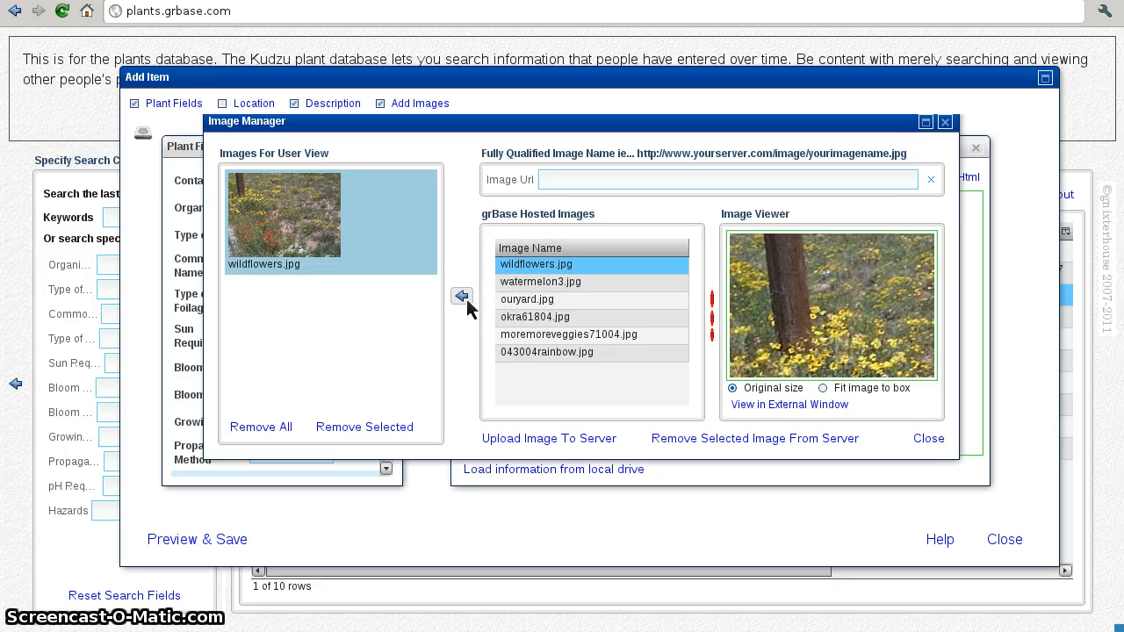
click(518, 281)
click(468, 300)
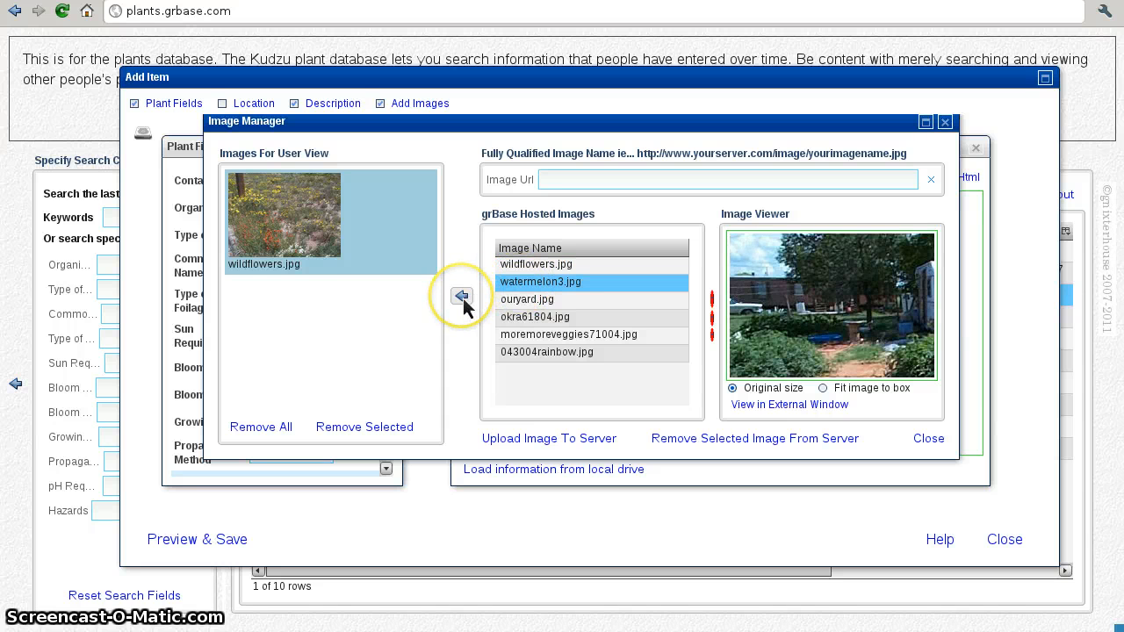
click(524, 299)
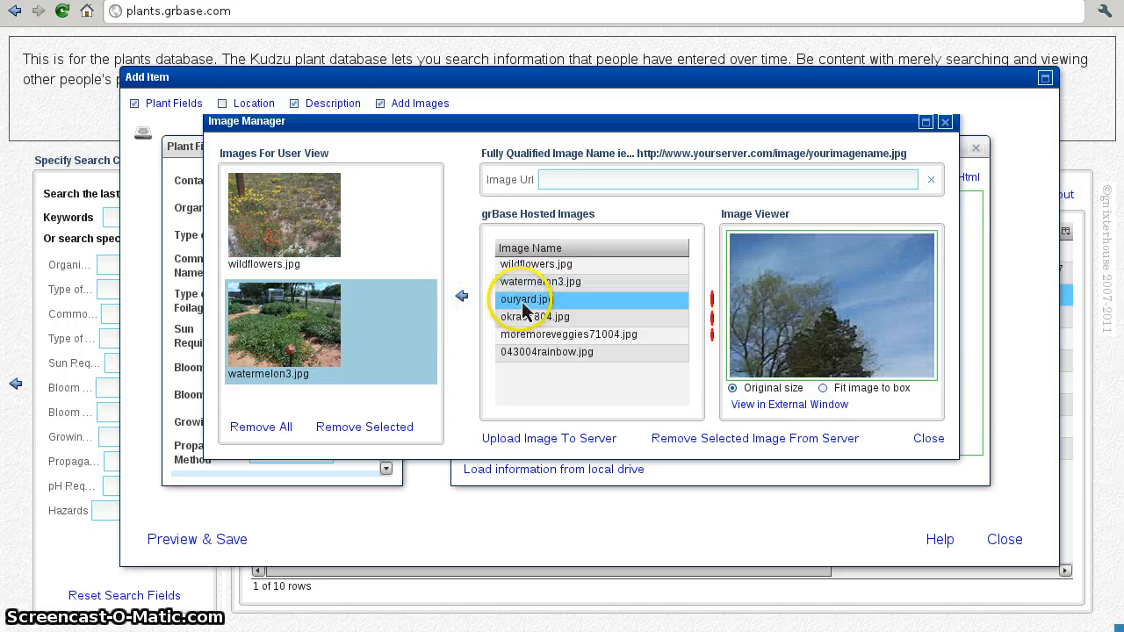
click(462, 298)
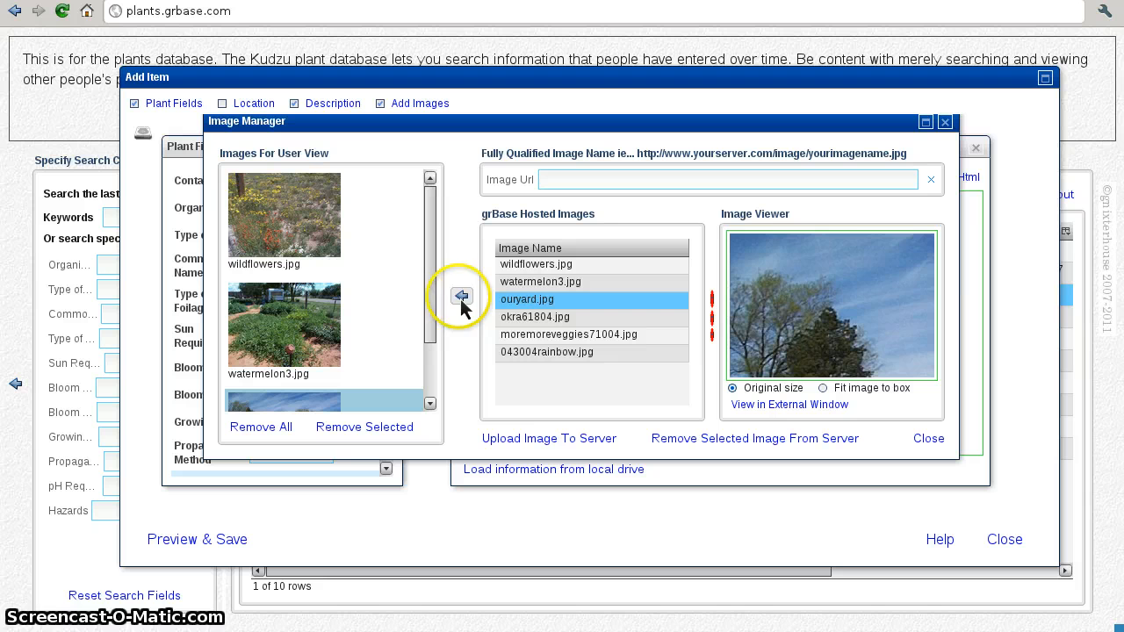
click(516, 318)
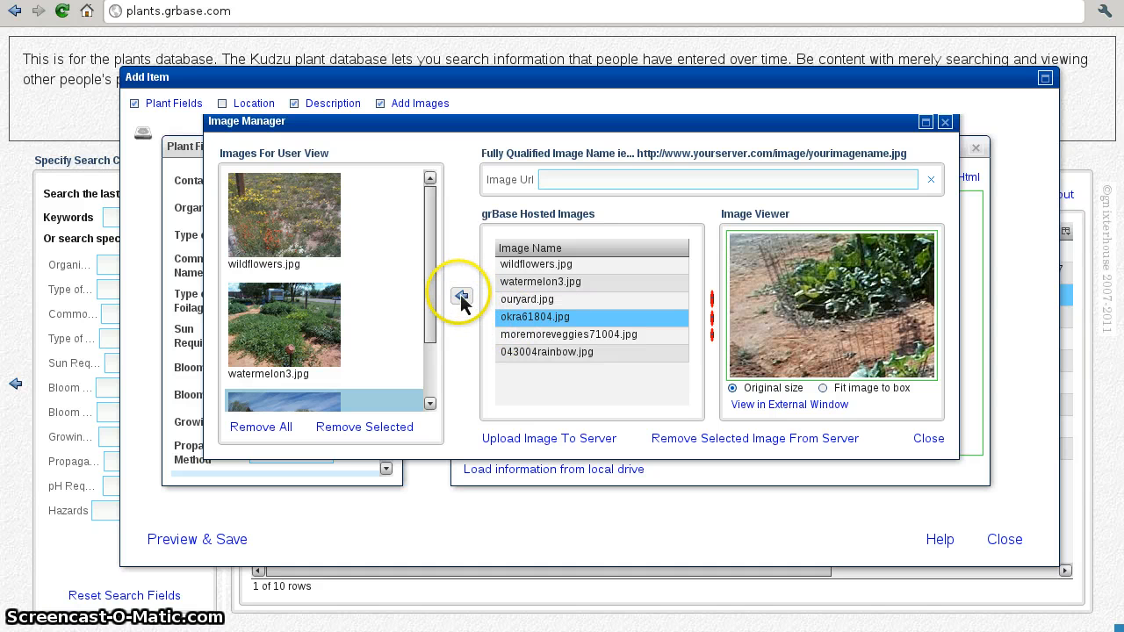
click(461, 297)
click(526, 336)
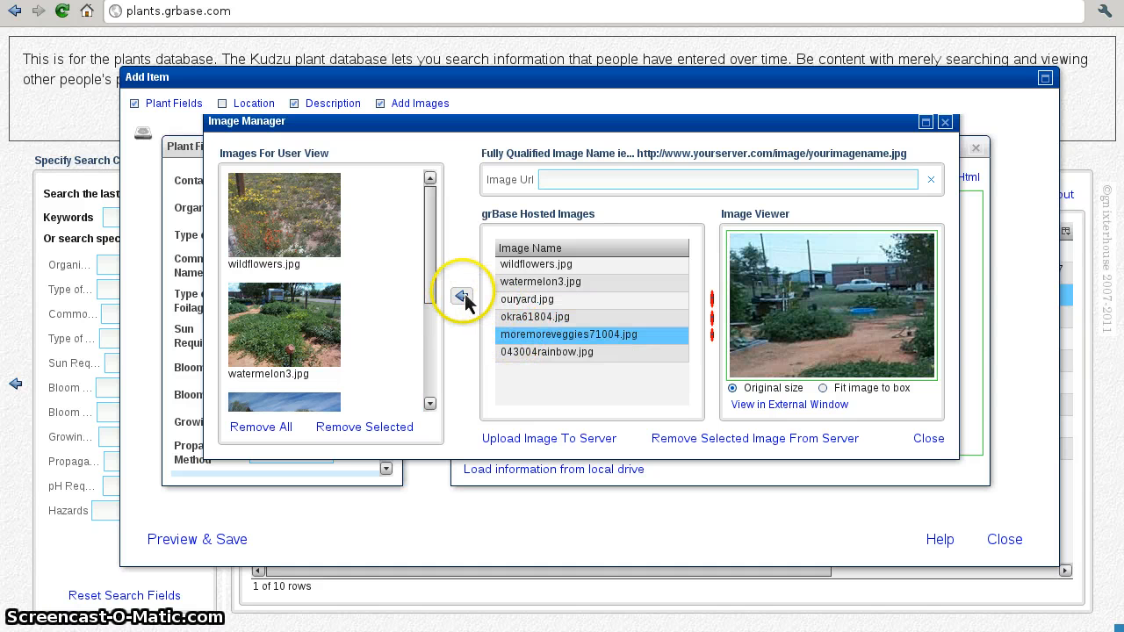
click(462, 296)
click(535, 351)
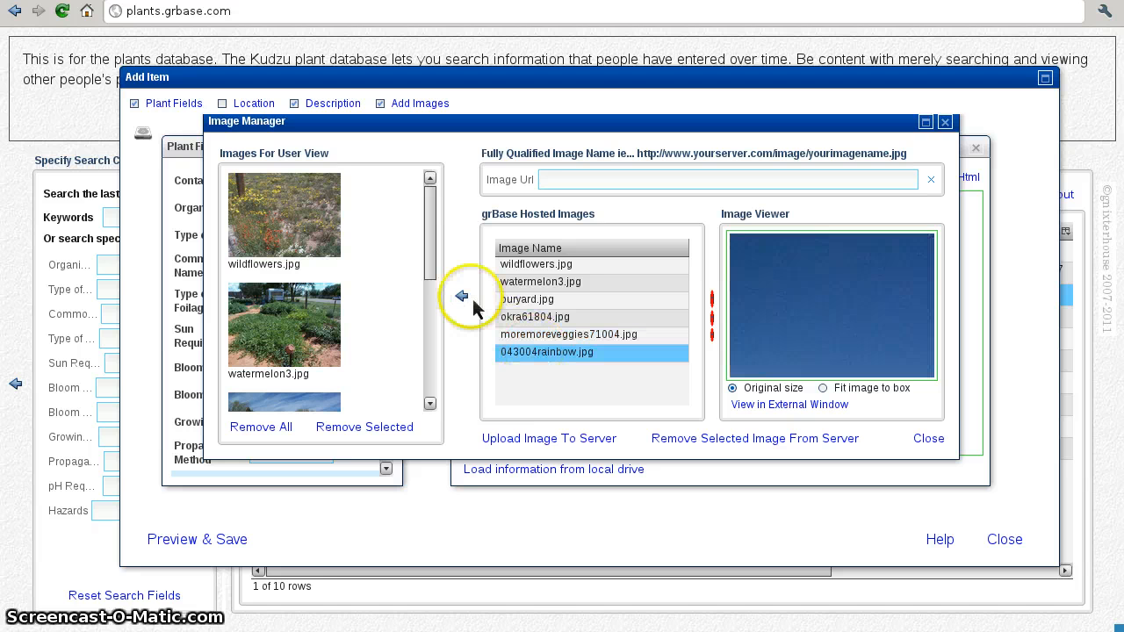
click(466, 296)
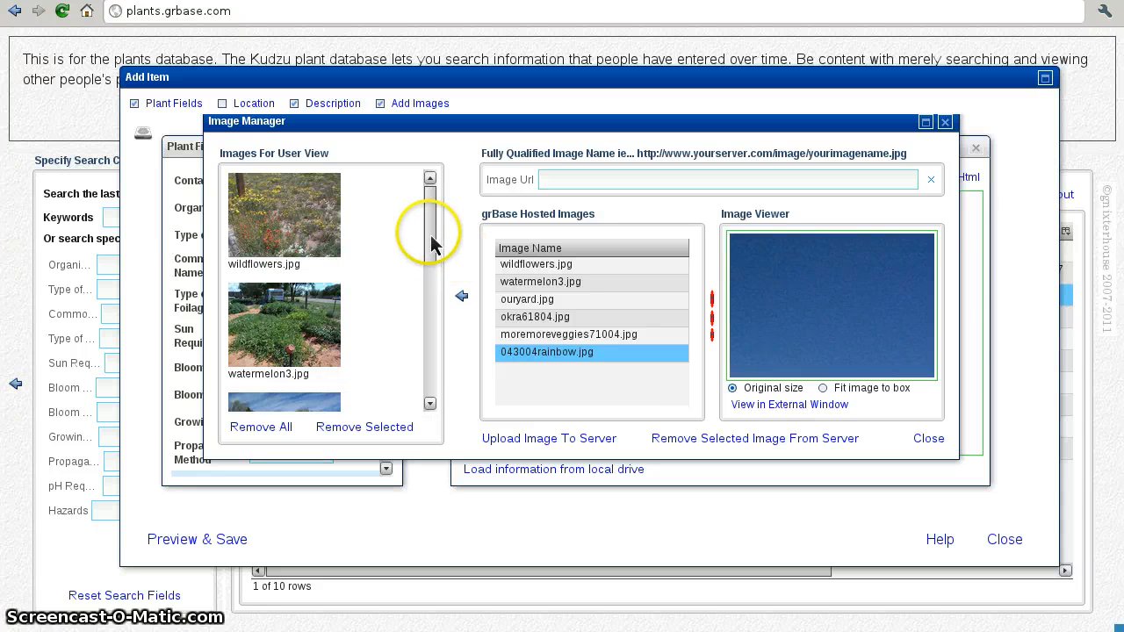
drag(431, 277, 449, 392)
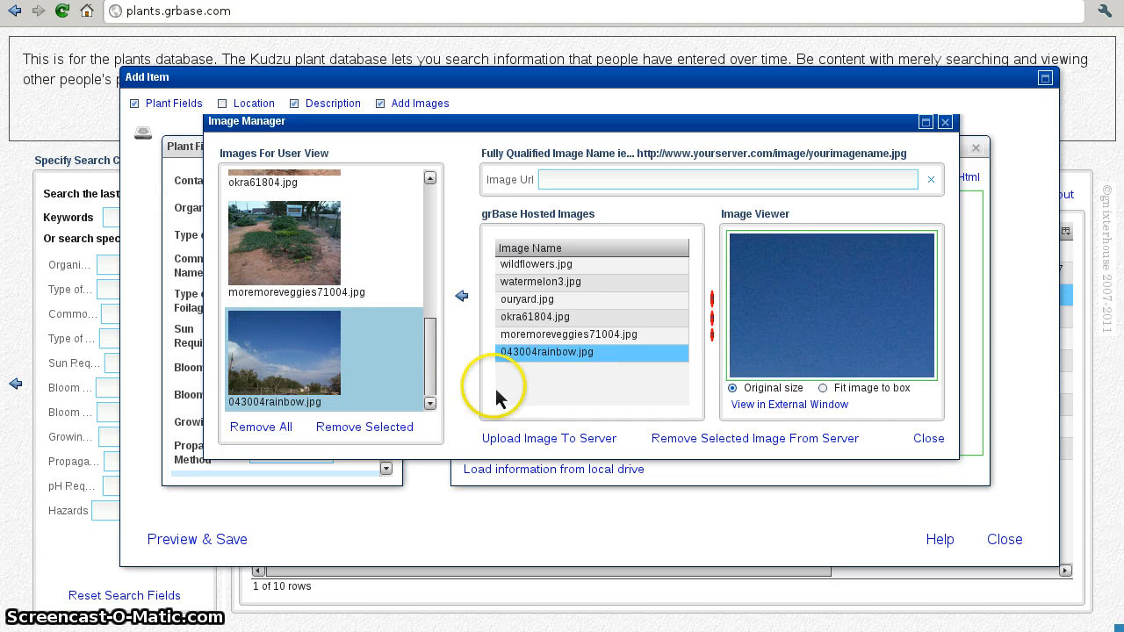
Step: Preview the Fred entry, checking its second to fourth photos, then save it to the database
click(930, 441)
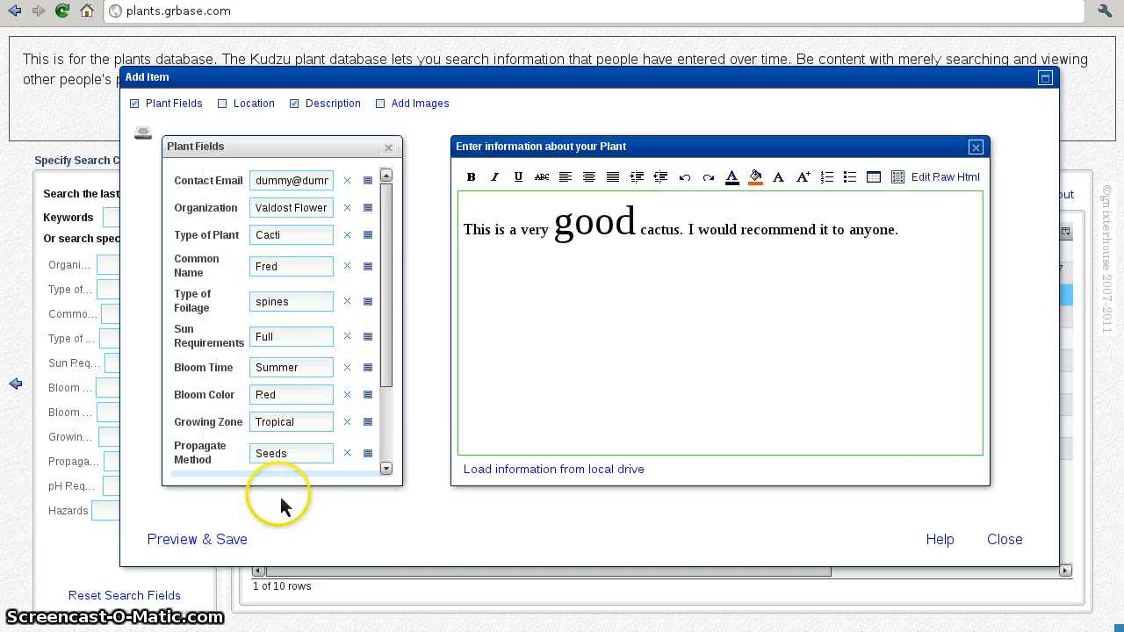
click(222, 538)
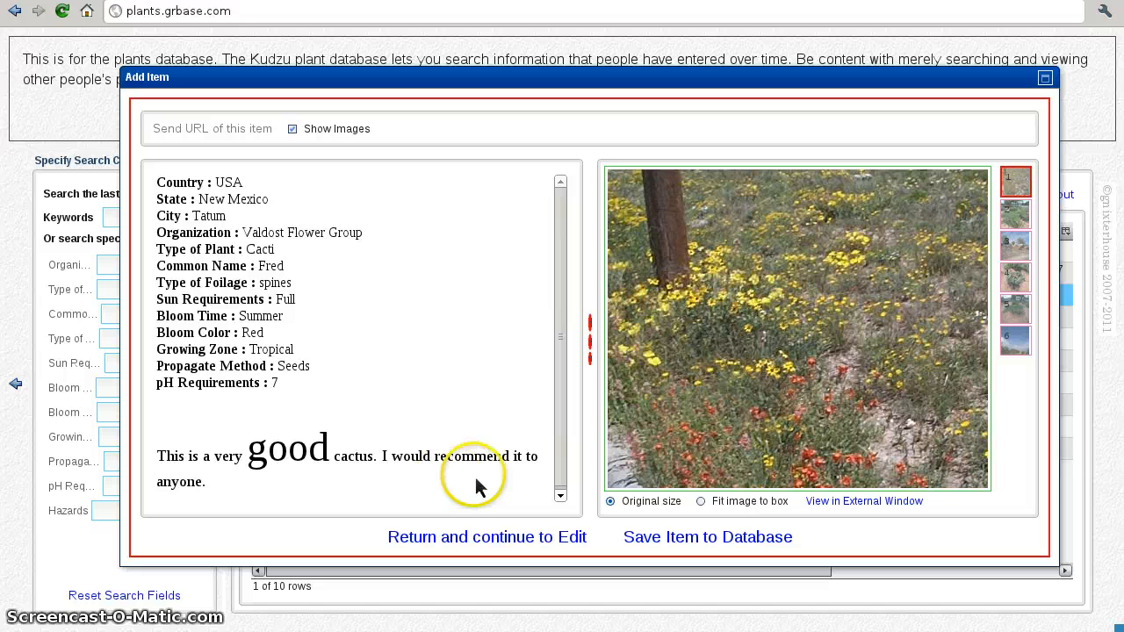
click(1018, 220)
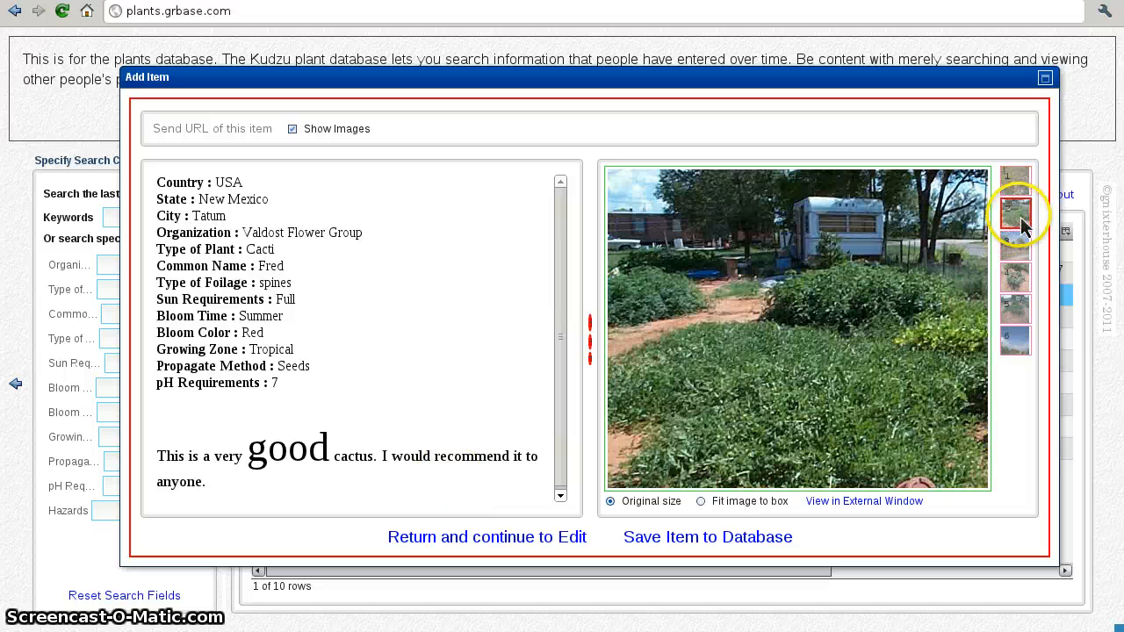
click(1014, 243)
click(1015, 277)
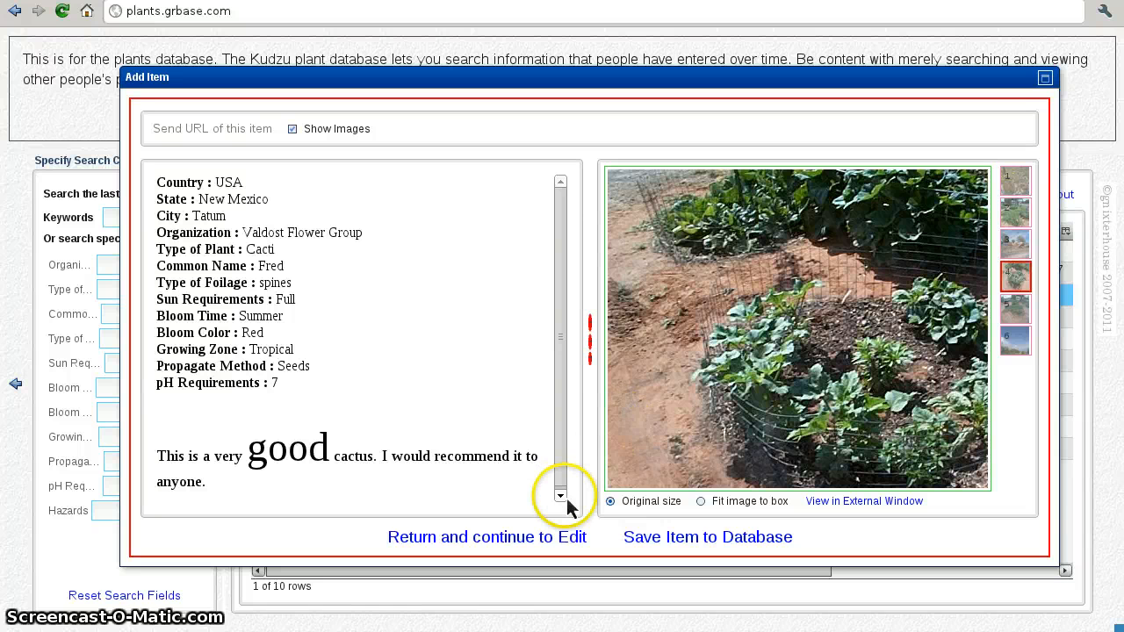
click(655, 544)
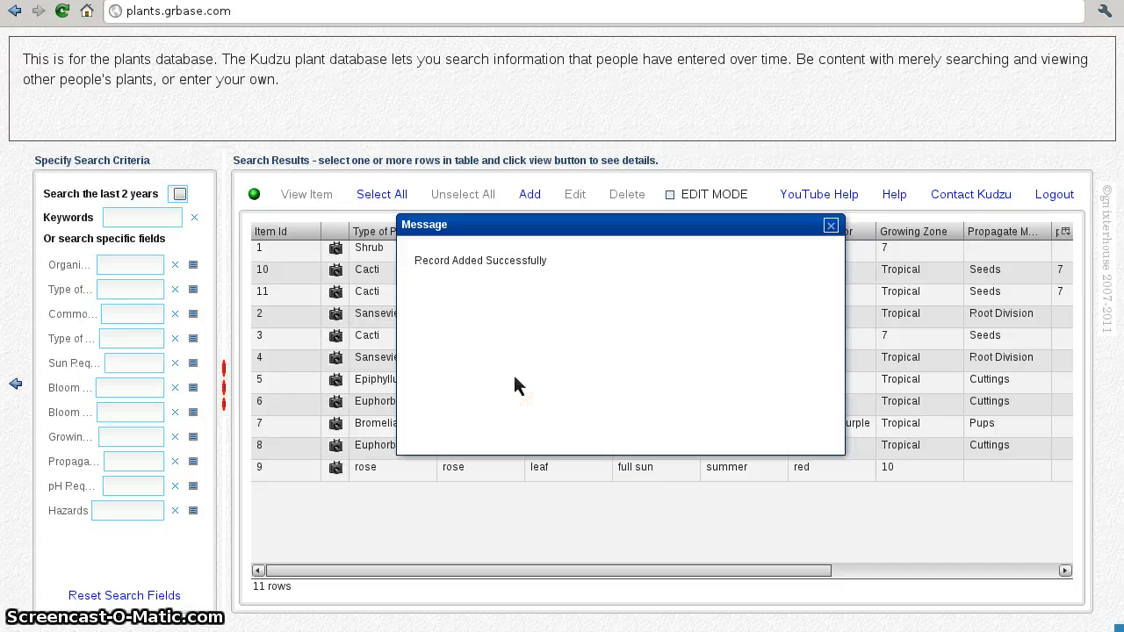
Step: Dismiss the 'Record Added Successfully' message and select row 11, the Cacti Fred record
click(830, 226)
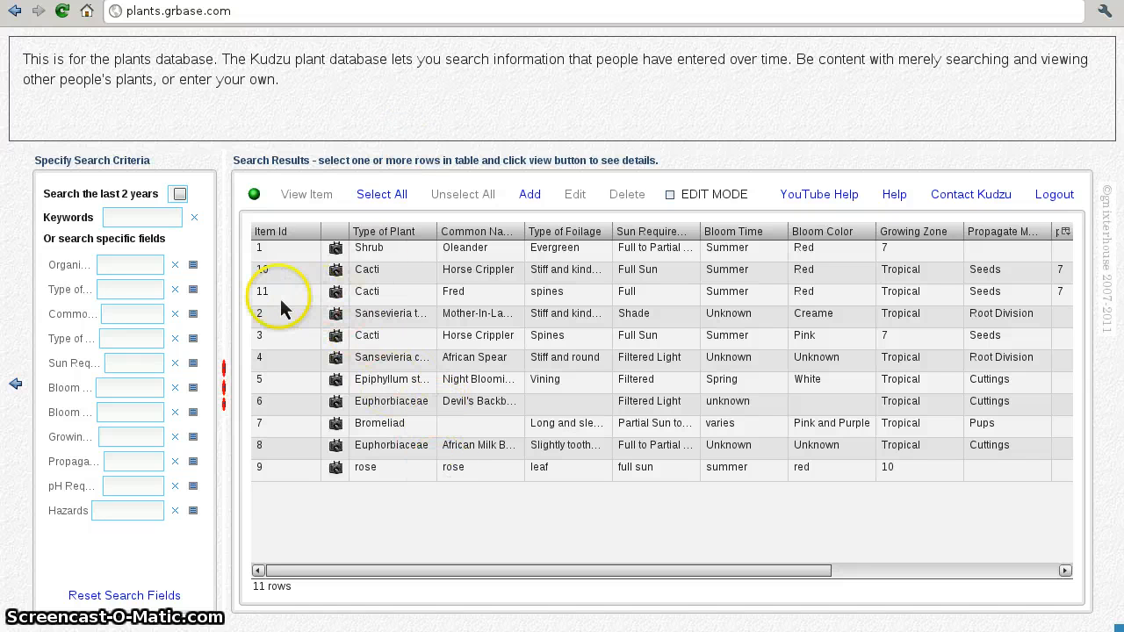
click(370, 296)
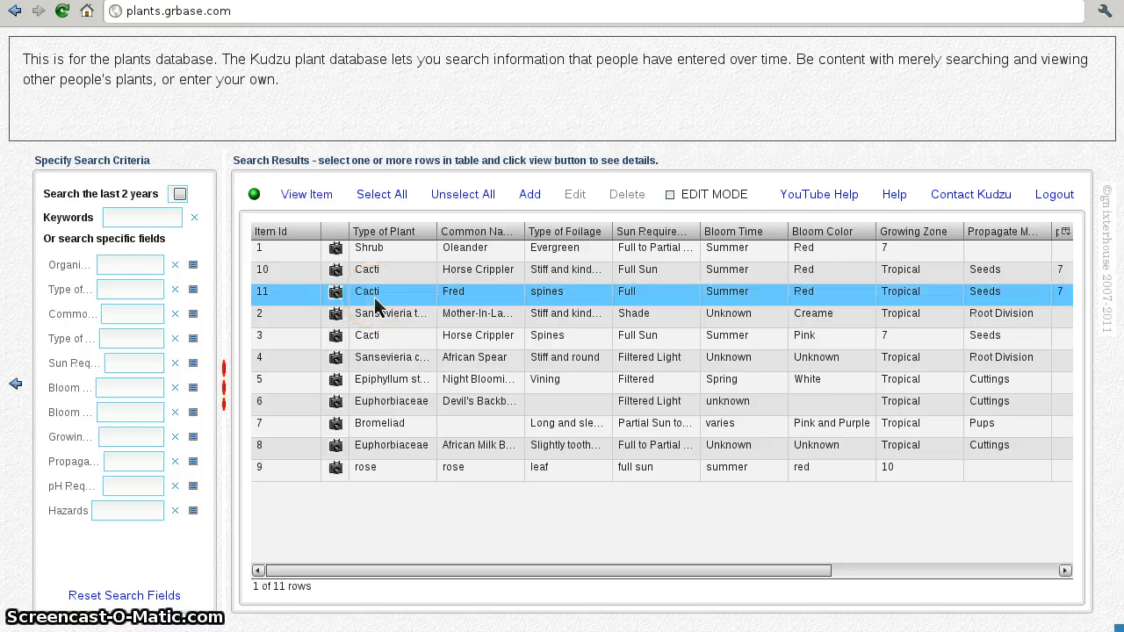
click(407, 302)
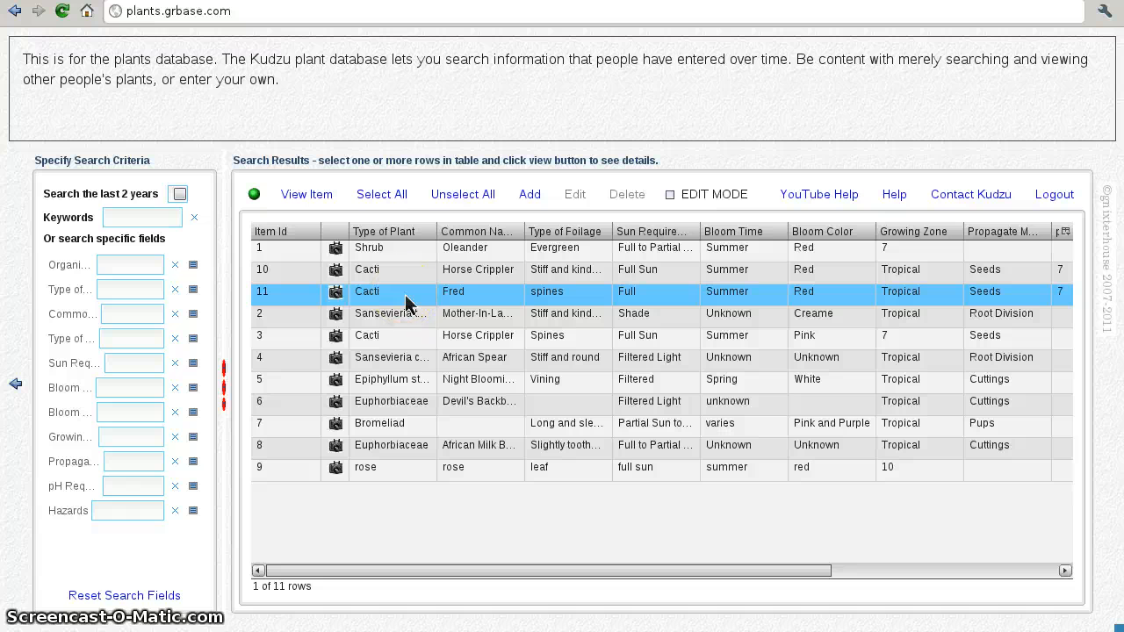
Step: Open the Fred record (row 11) and pan around its flower field photo
double_click(493, 302)
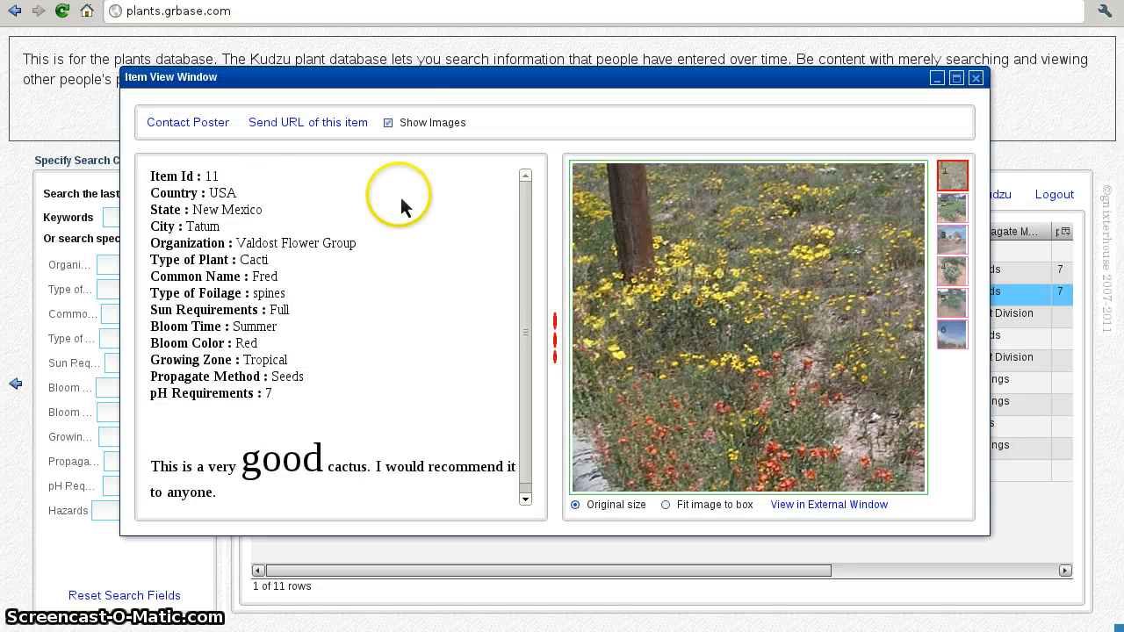
drag(832, 270, 751, 281)
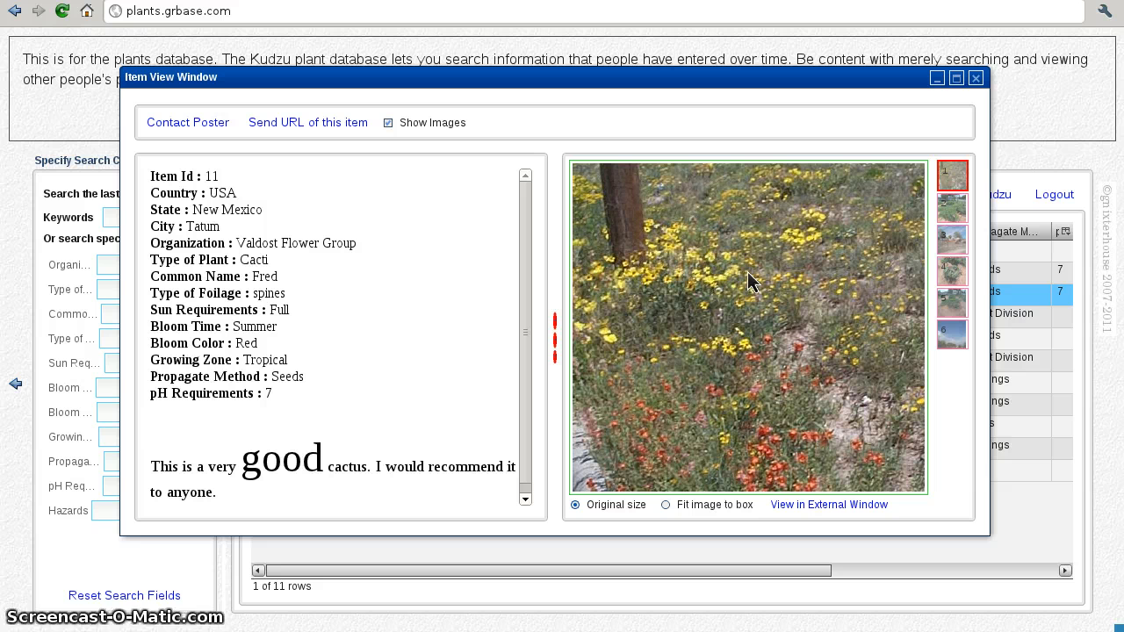
click(765, 205)
Step: View Fred's second, third and fourth photos, then bring up the Contact Poster form
click(950, 207)
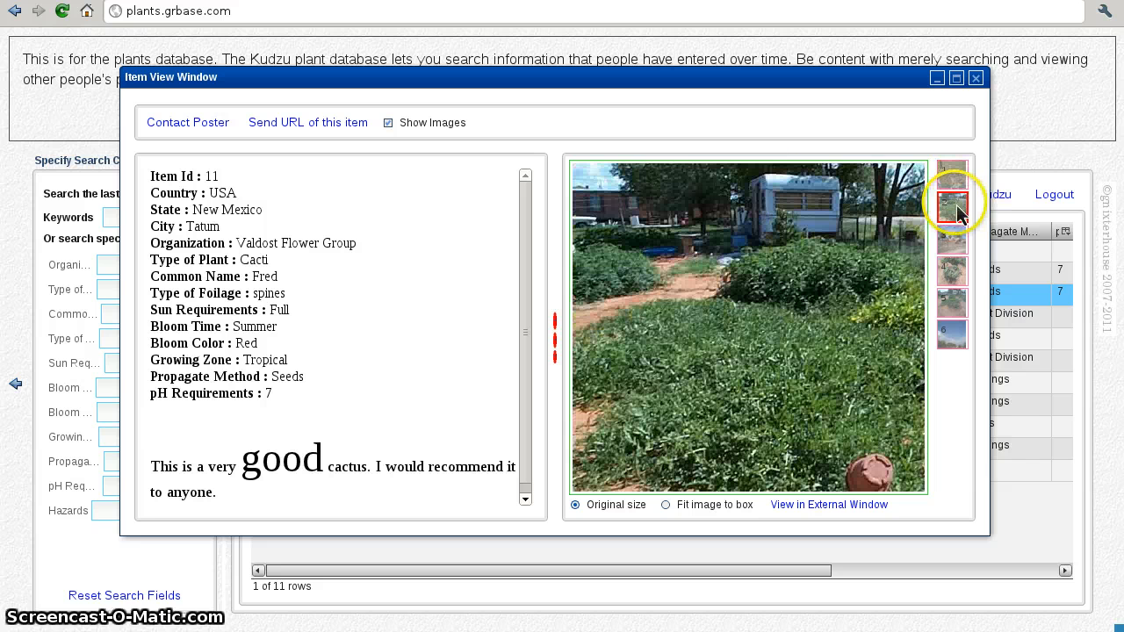
click(954, 238)
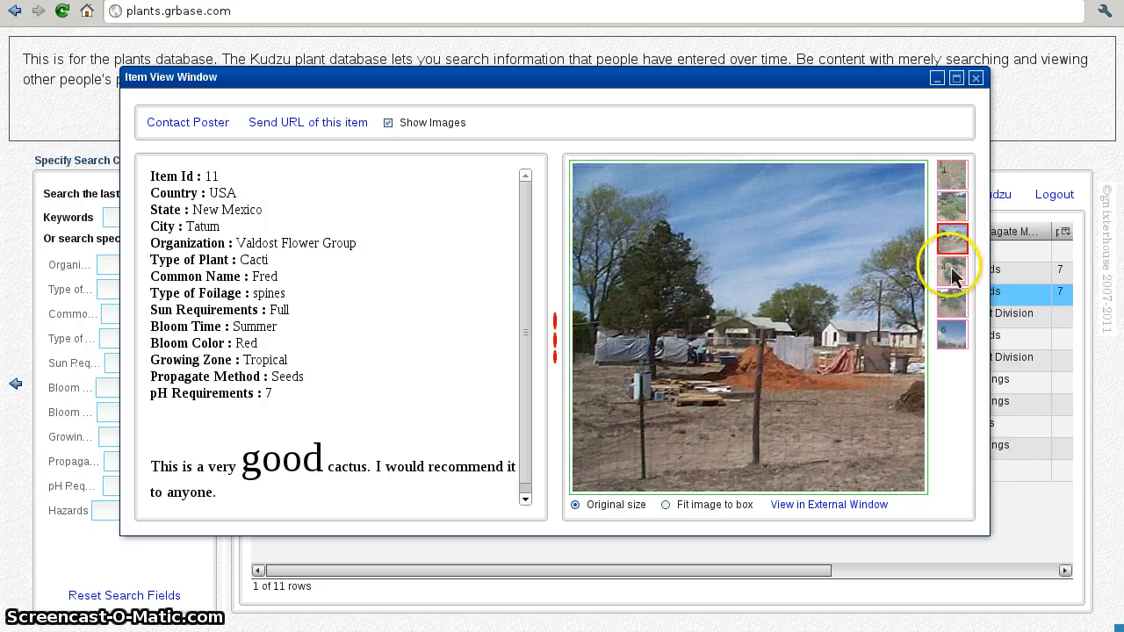
click(952, 269)
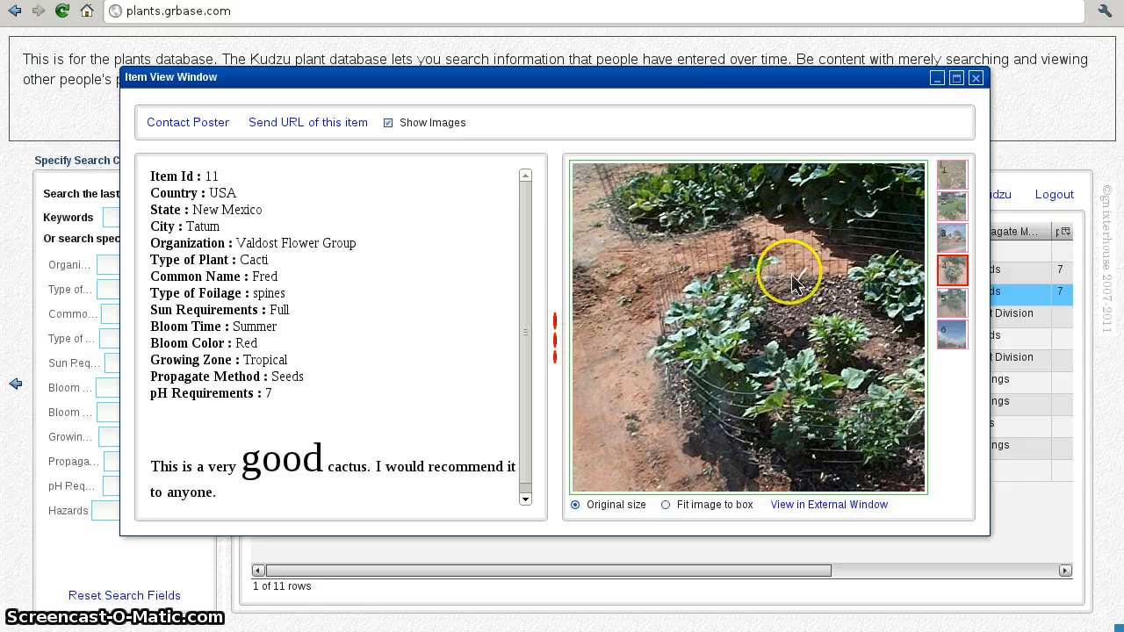
click(176, 130)
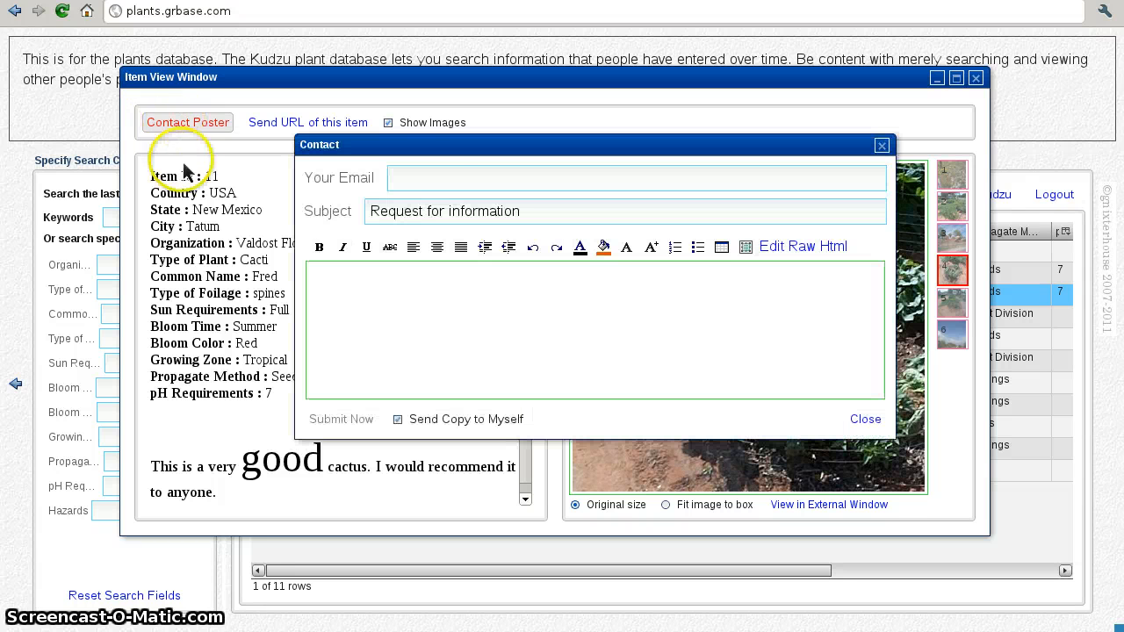
Step: Close the Contact form and the Send URL form, both unsent
click(433, 181)
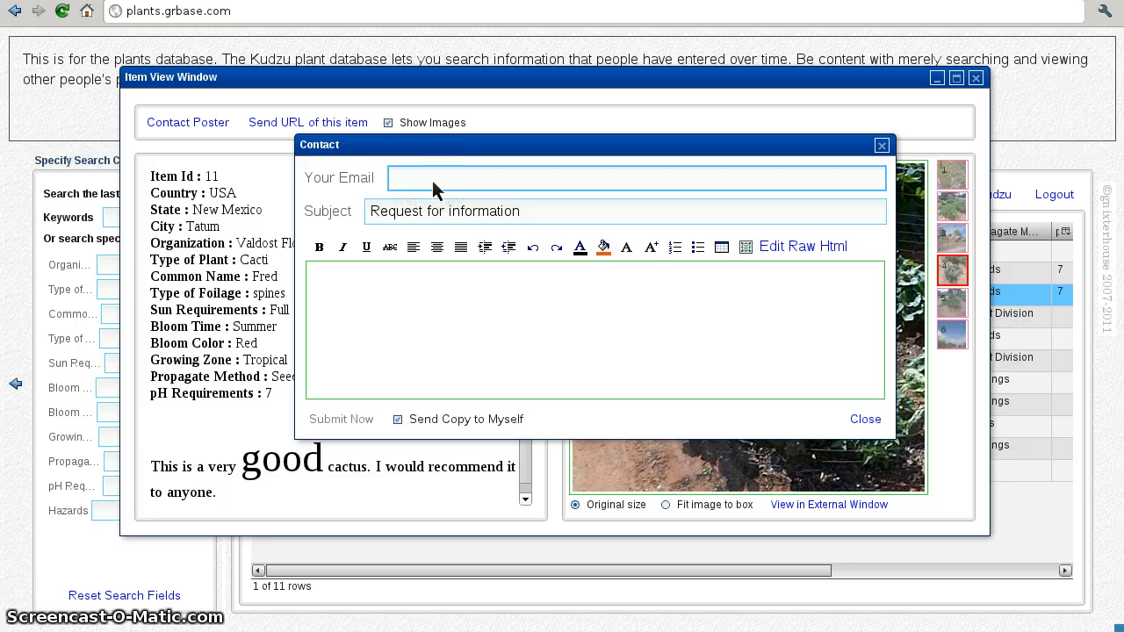
click(429, 297)
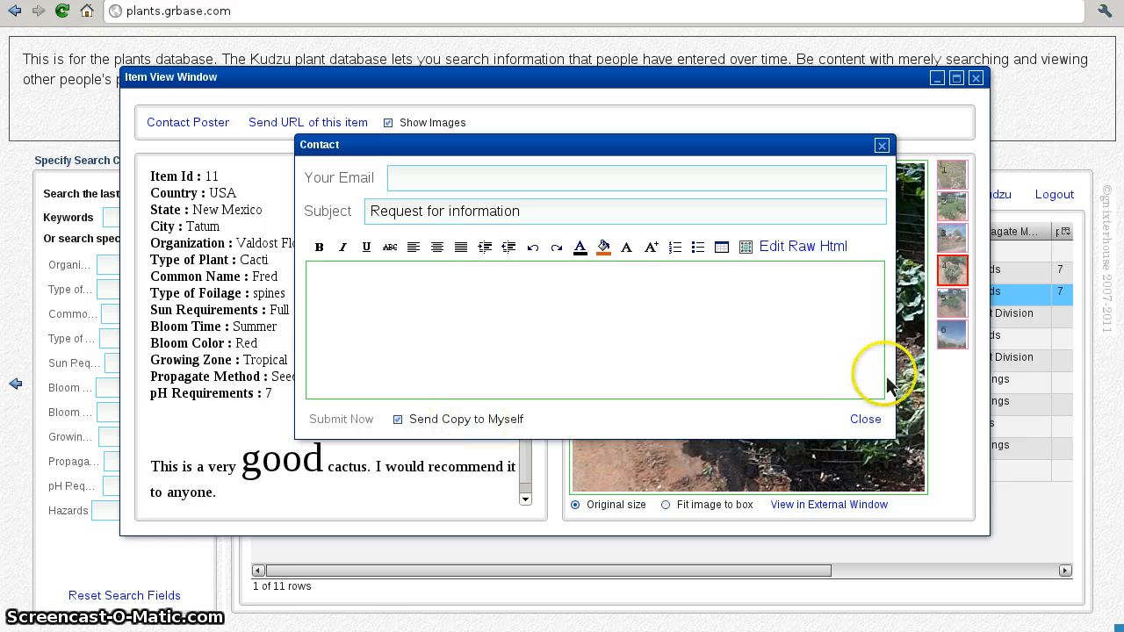
click(868, 421)
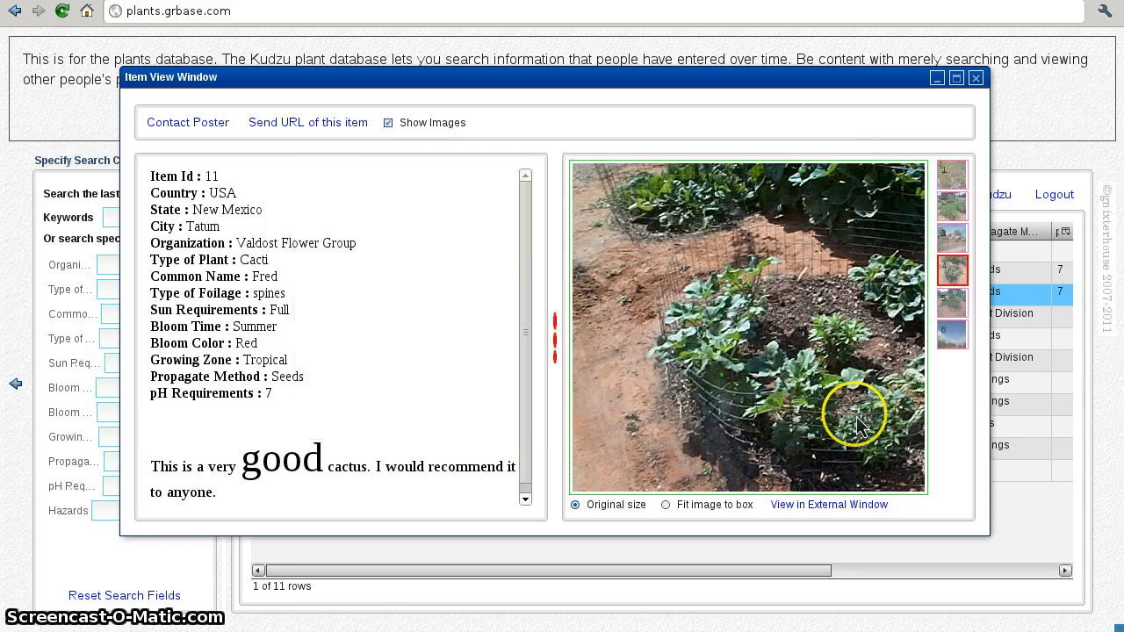
click(311, 126)
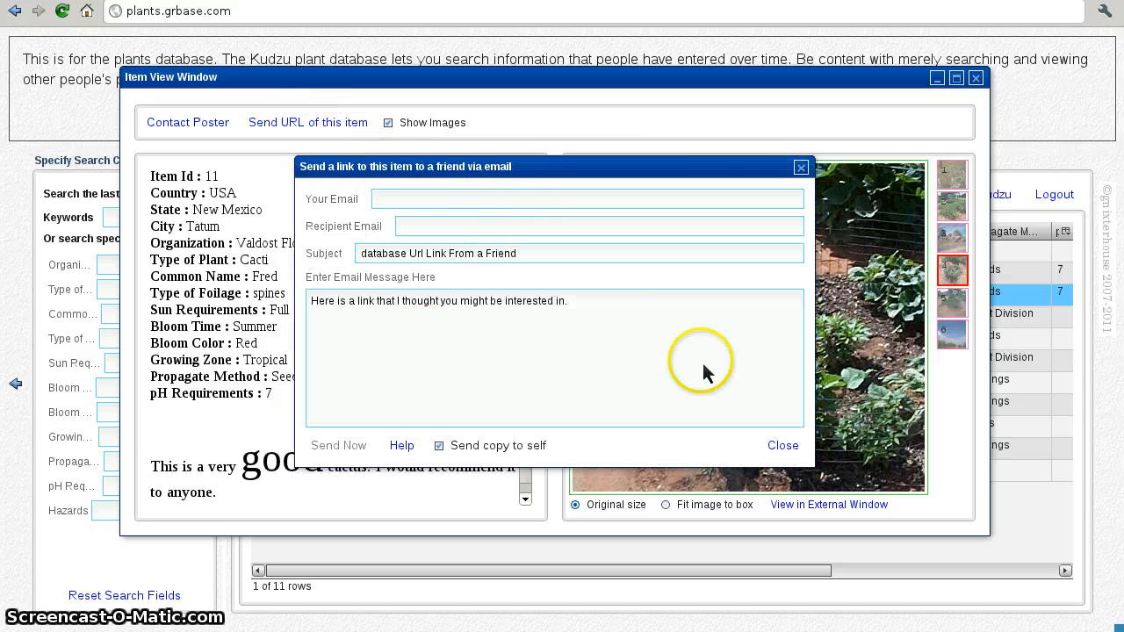
click(800, 432)
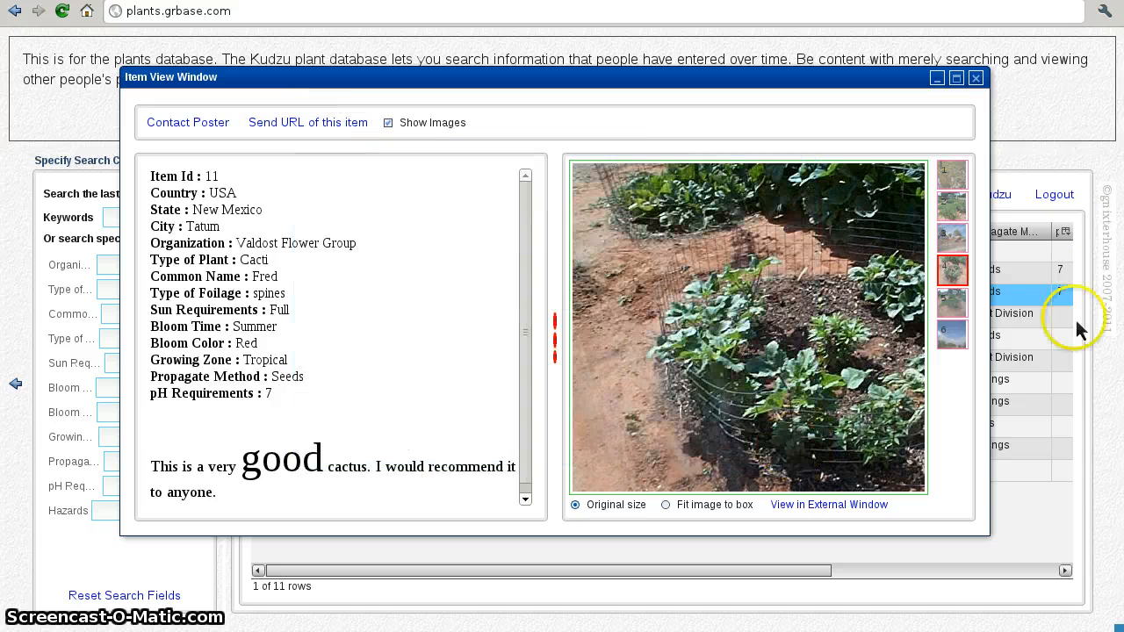
Step: Close Fred's detail window, then select the Mother-In-Law (item 2) and Fred (item 11) rows
click(977, 80)
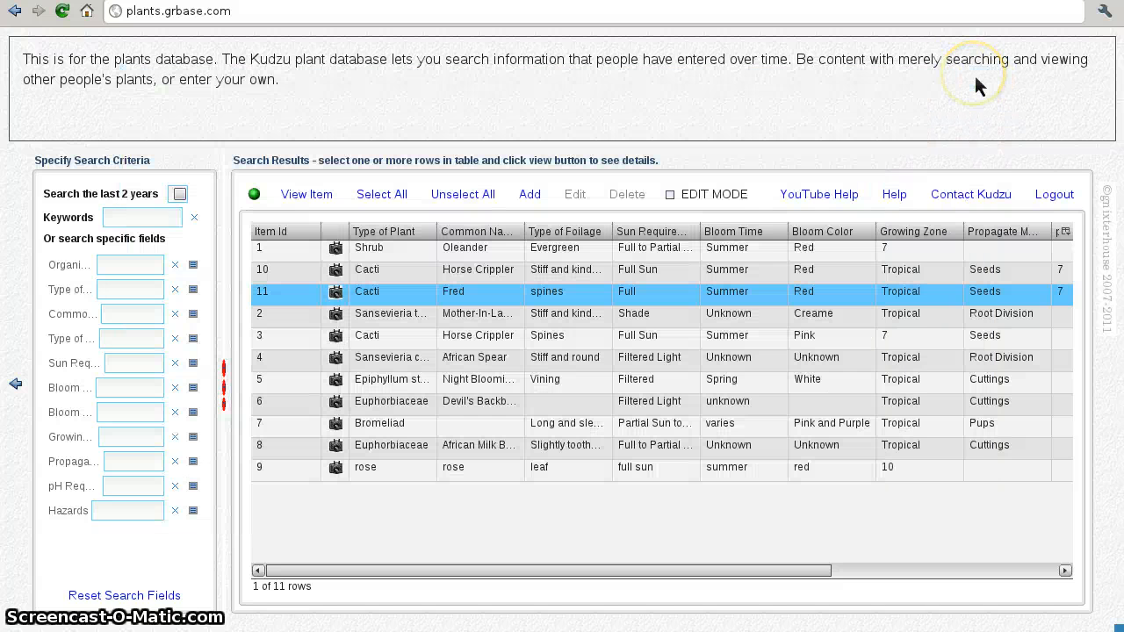
click(623, 318)
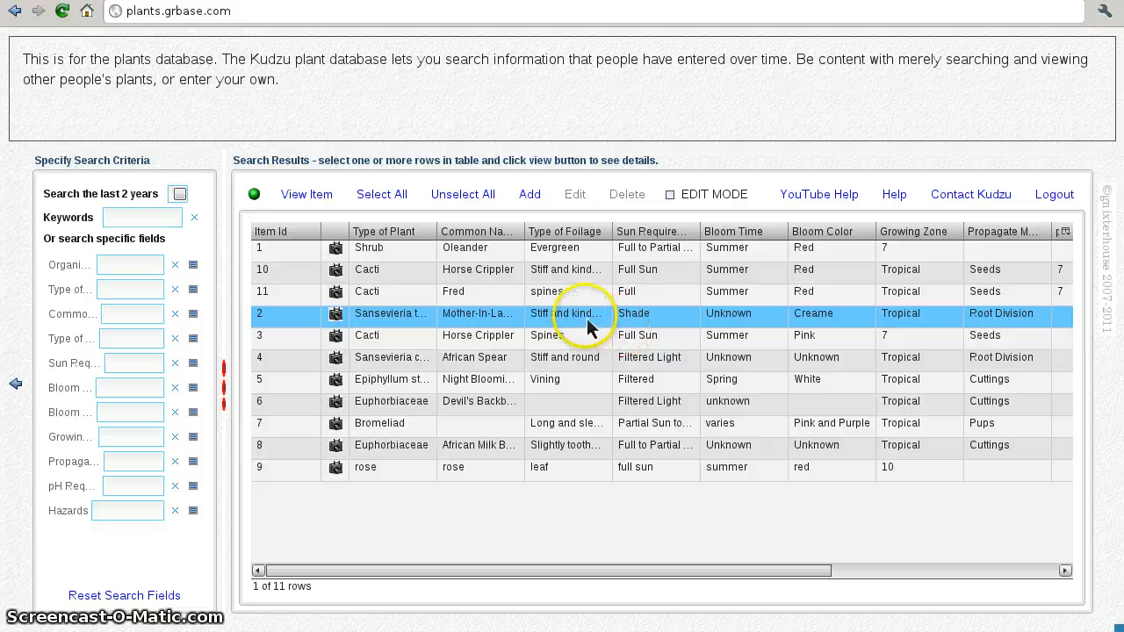
click(586, 300)
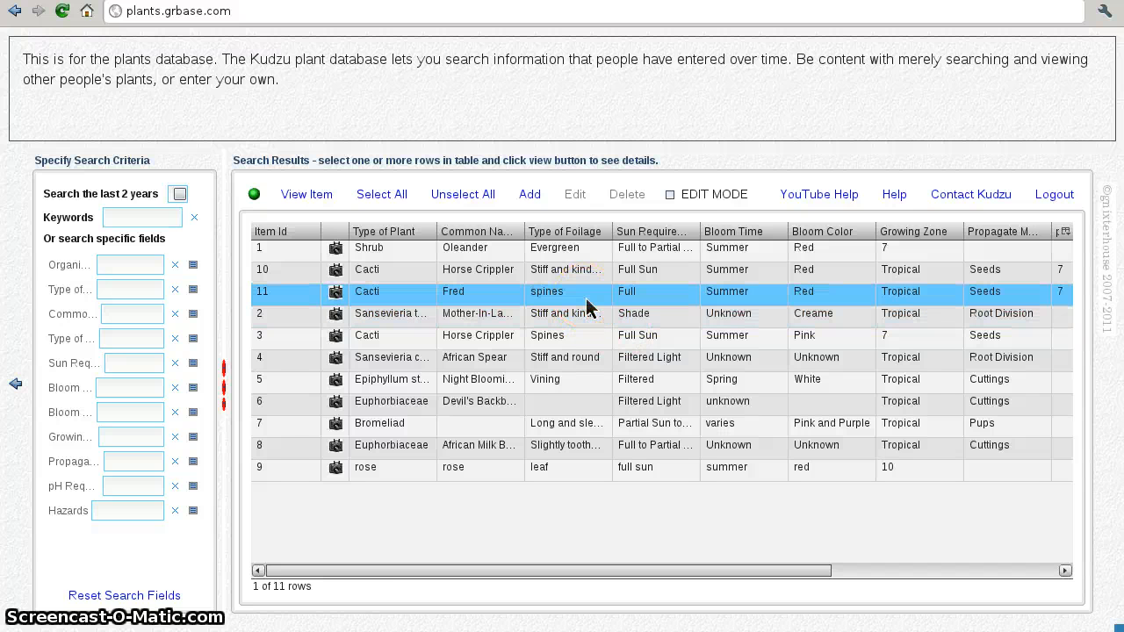
click(437, 432)
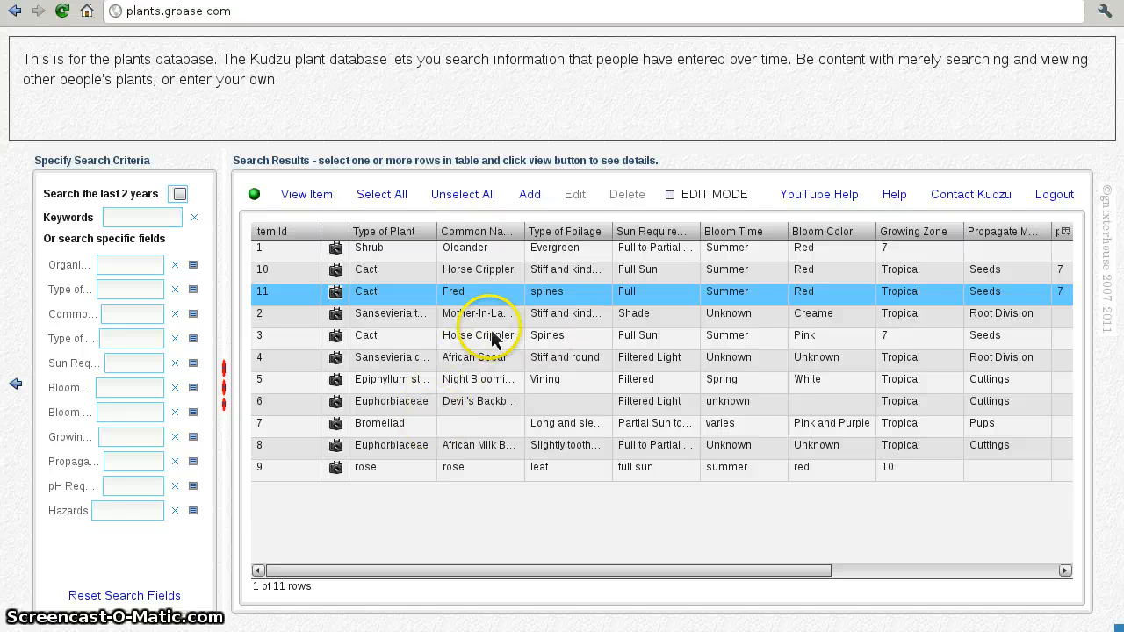